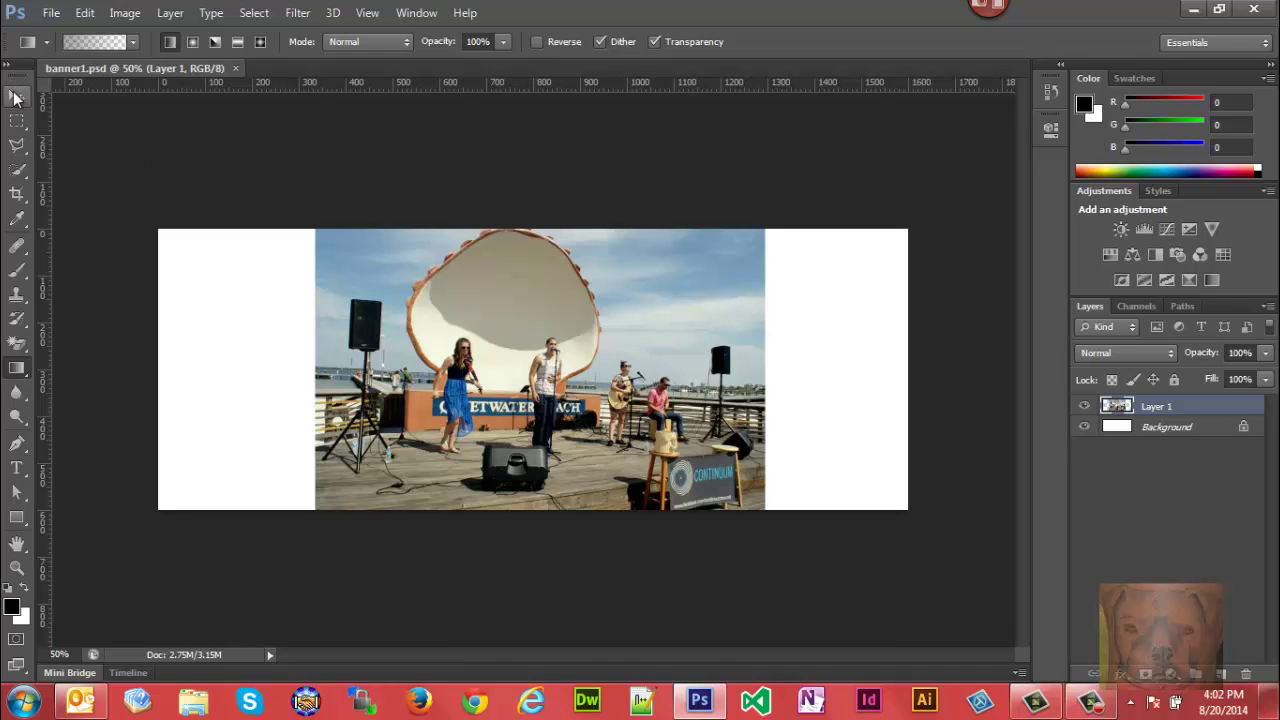
# Create Untitled-1: 1600 px wide, 600 px high, 72 ppi, with a transparent background
pyautogui.click(50, 13)
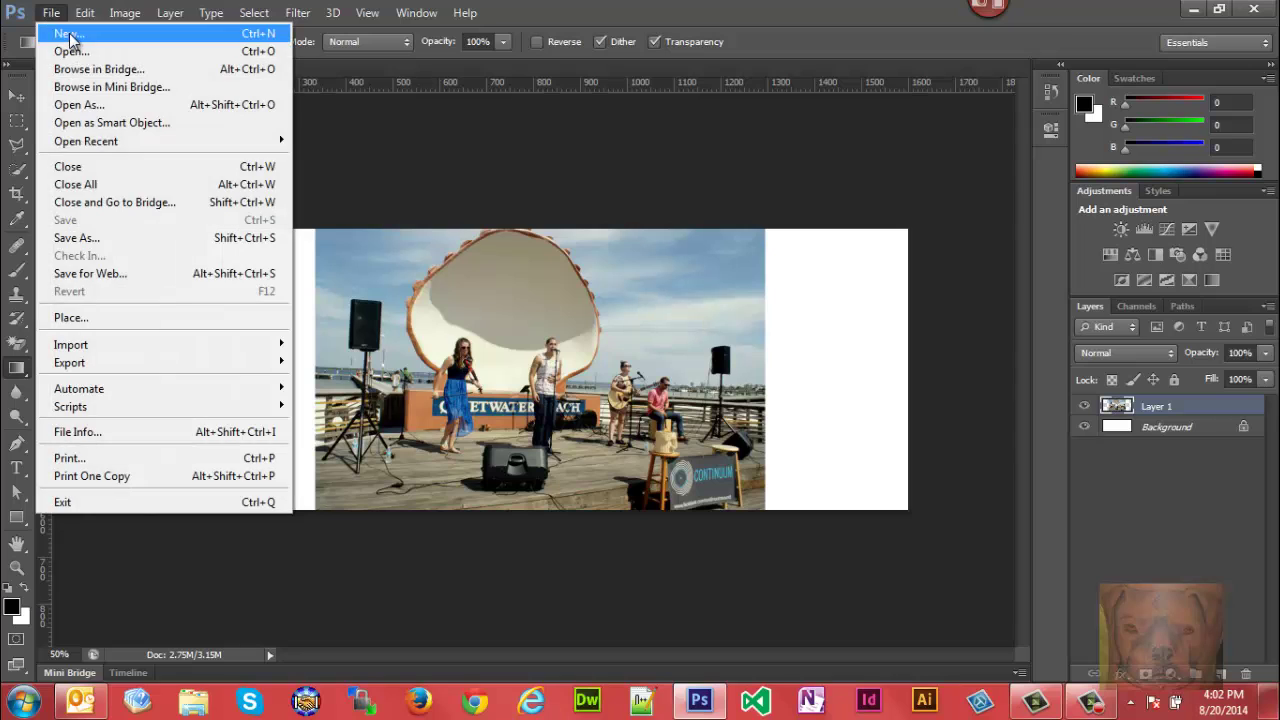
pyautogui.click(57, 30)
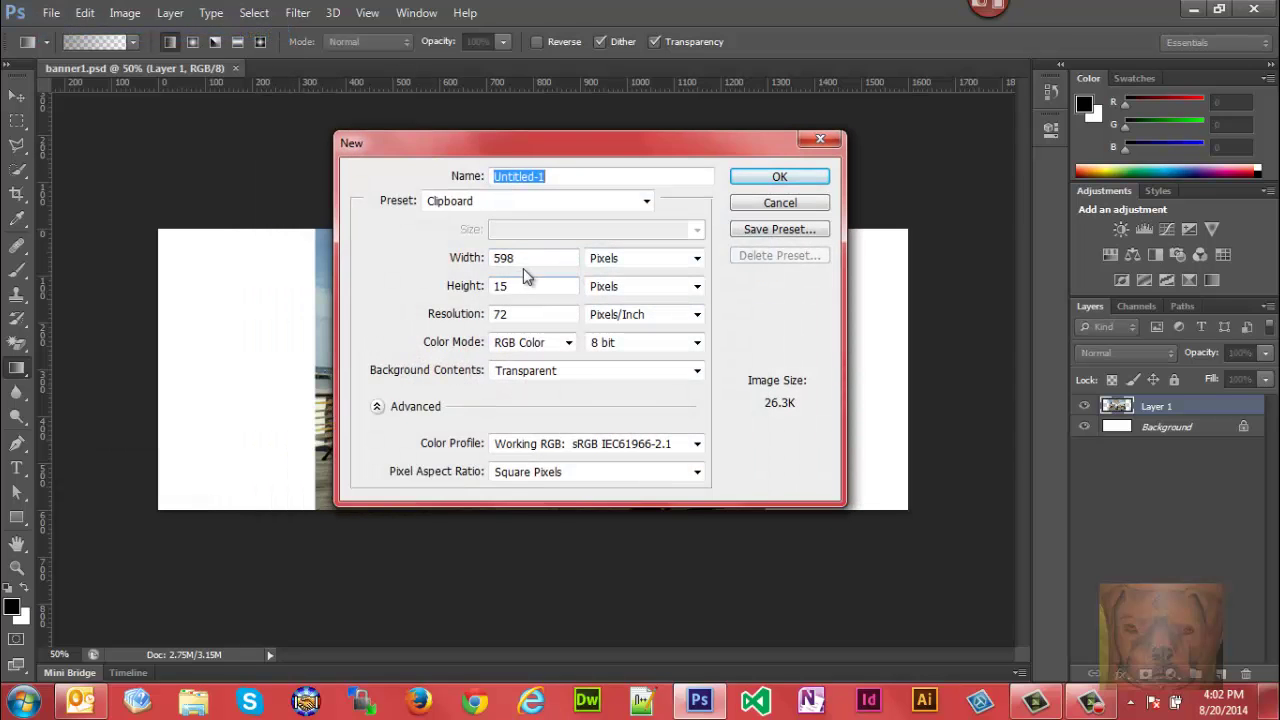
pyautogui.doubleClick(522, 258)
pyautogui.write('1600')
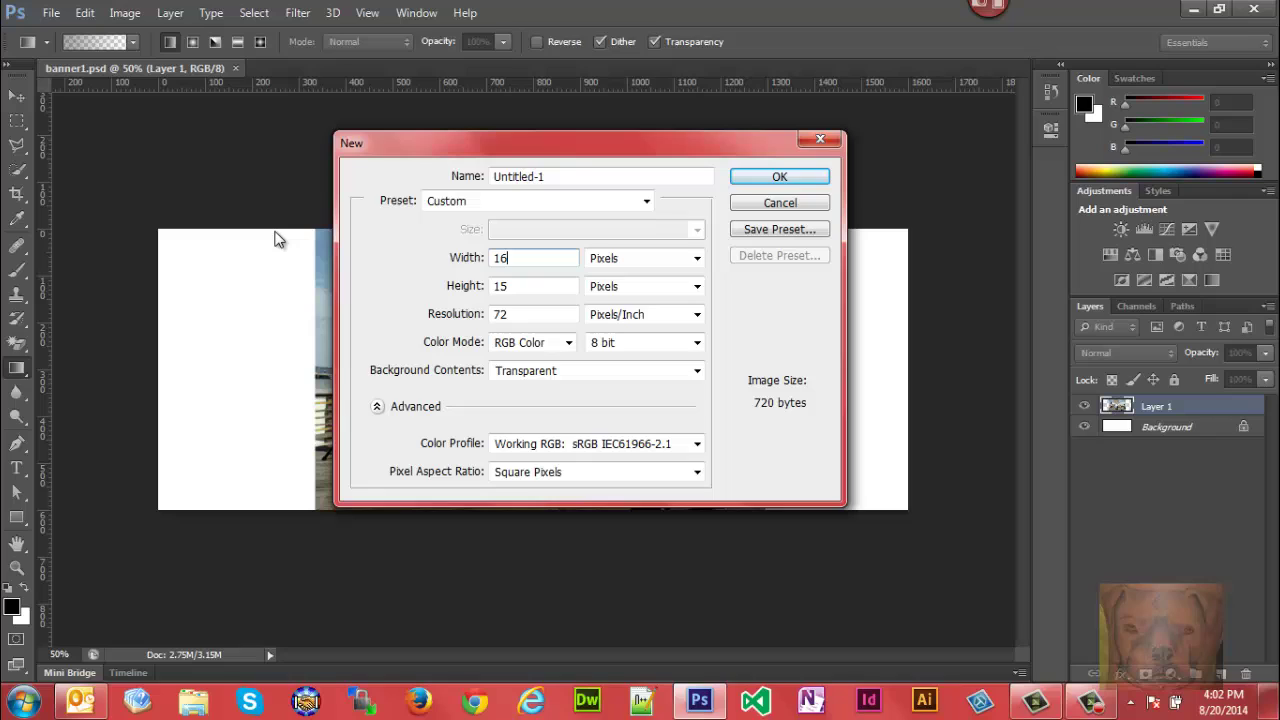
pyautogui.doubleClick(522, 287)
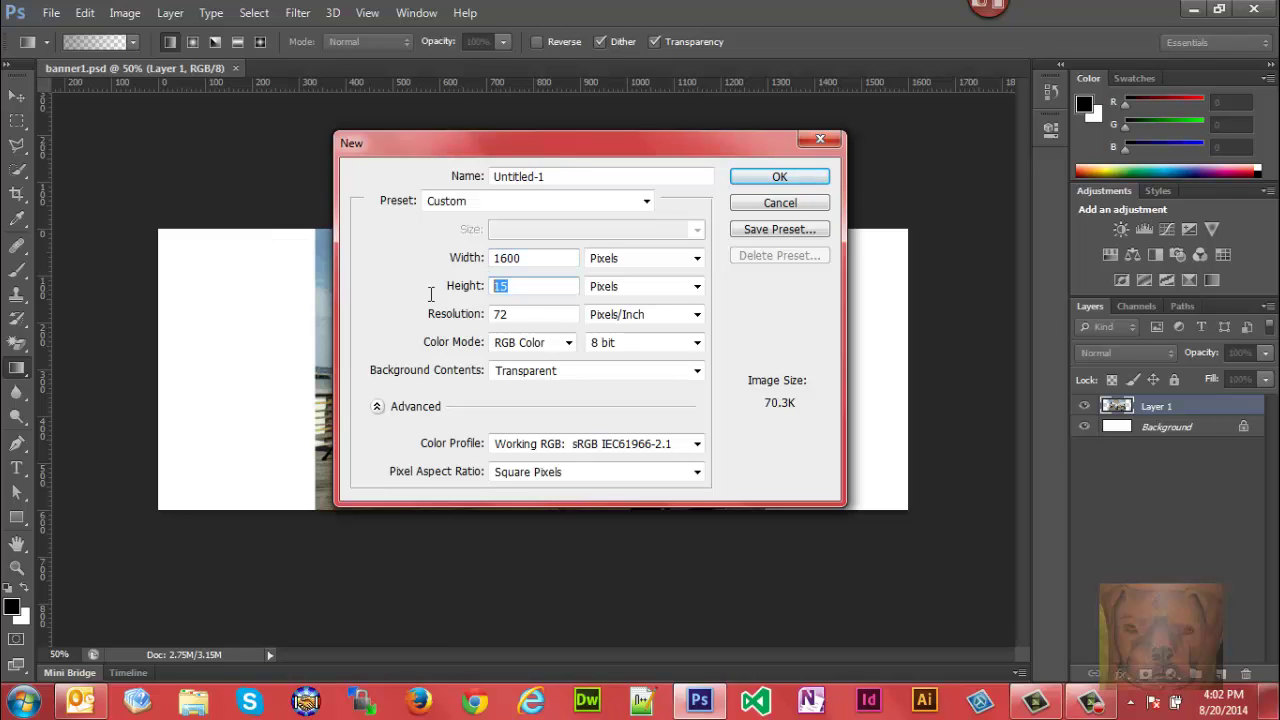
pyautogui.write('600')
pyautogui.click(763, 180)
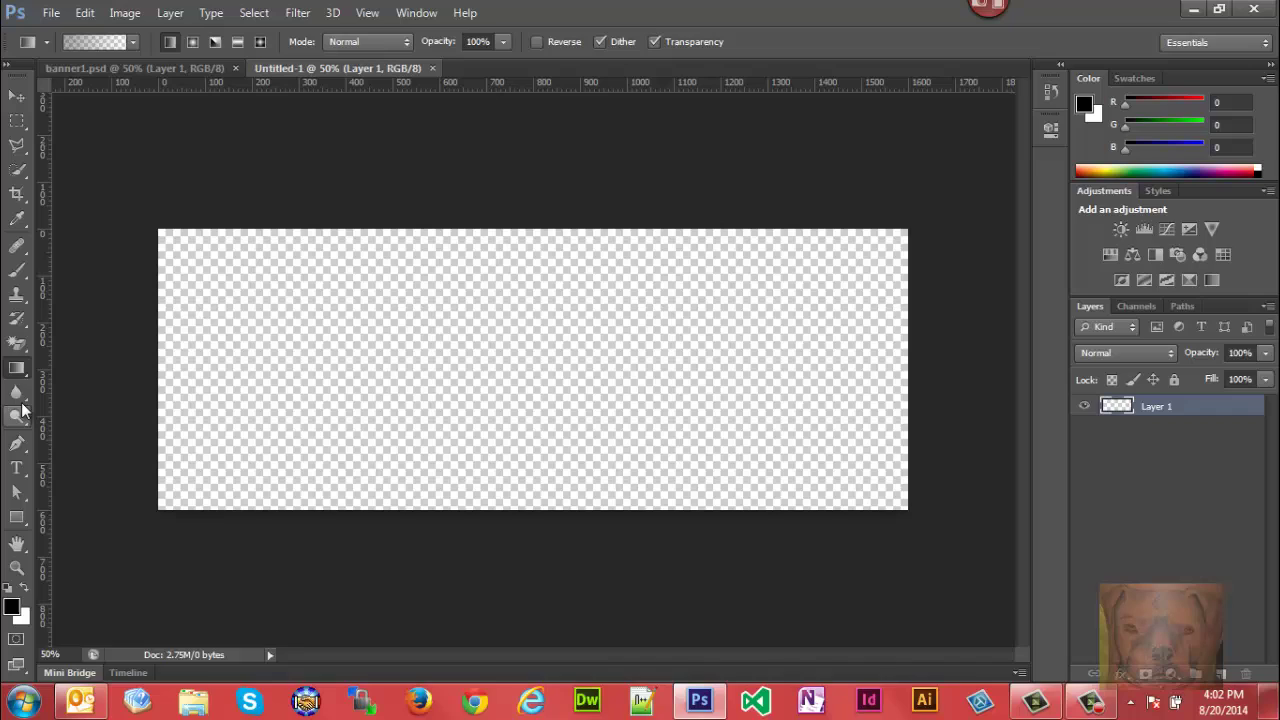
# Fill Layer 1 solid black with the Paint Bucket Tool
pyautogui.rightClick(18, 369)
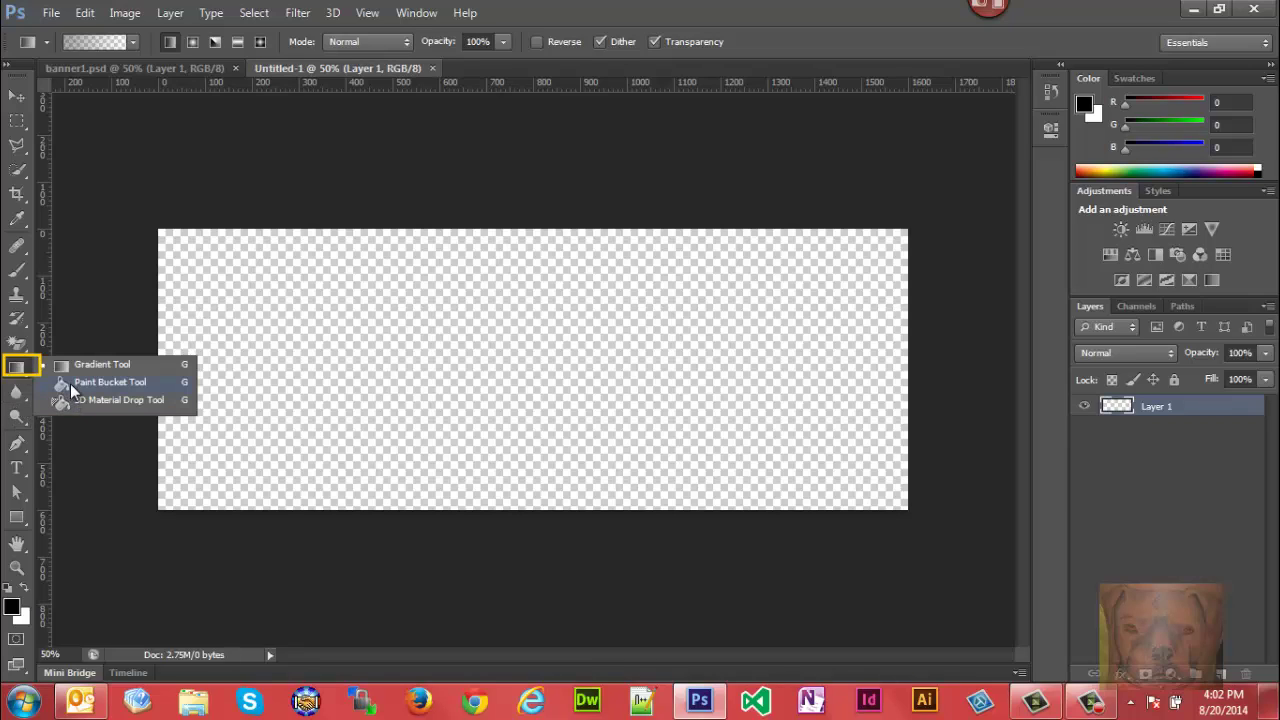
pyautogui.click(72, 383)
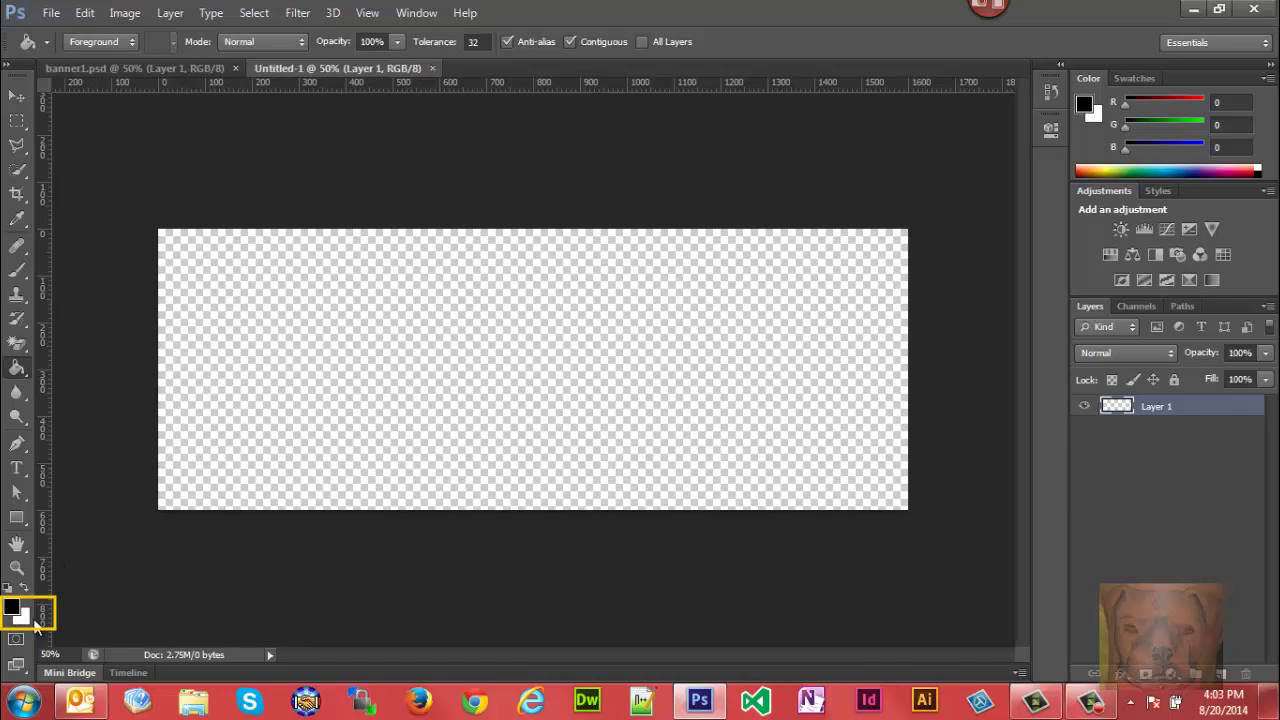
pyautogui.click(250, 352)
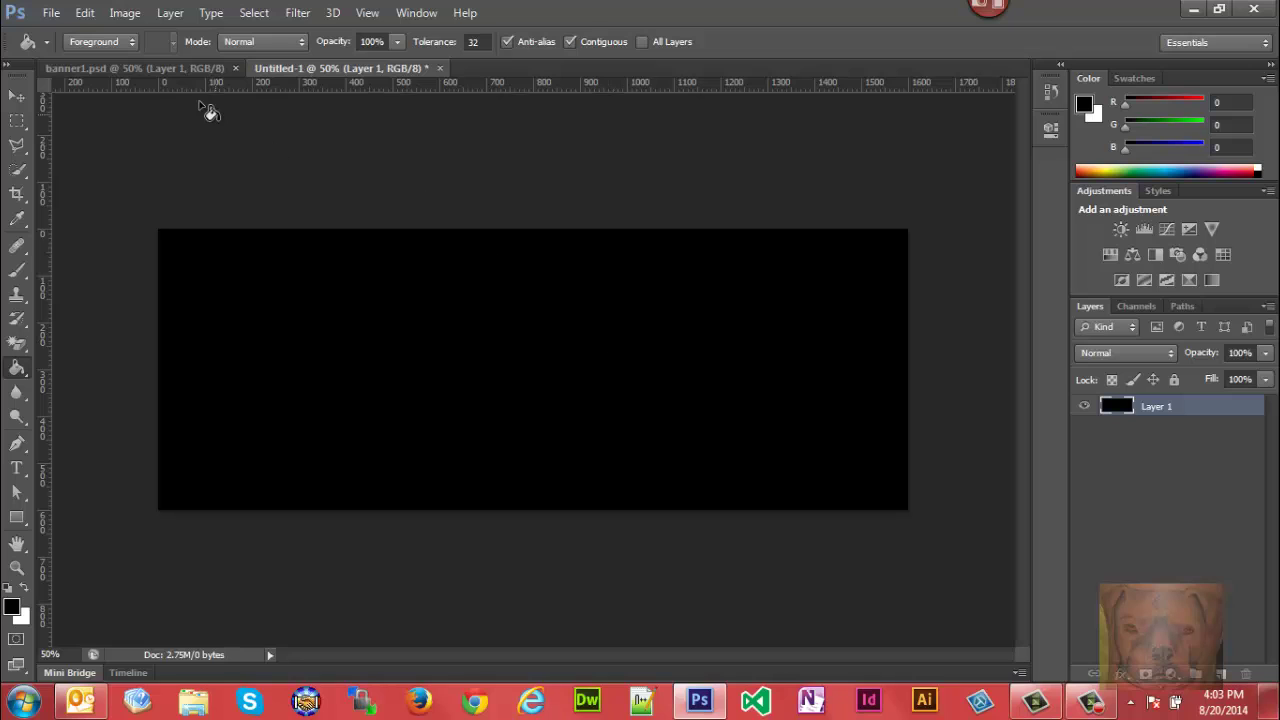
# Drag the stage photo from banner1.psd into Untitled-1 as Layer 2
pyautogui.click(160, 68)
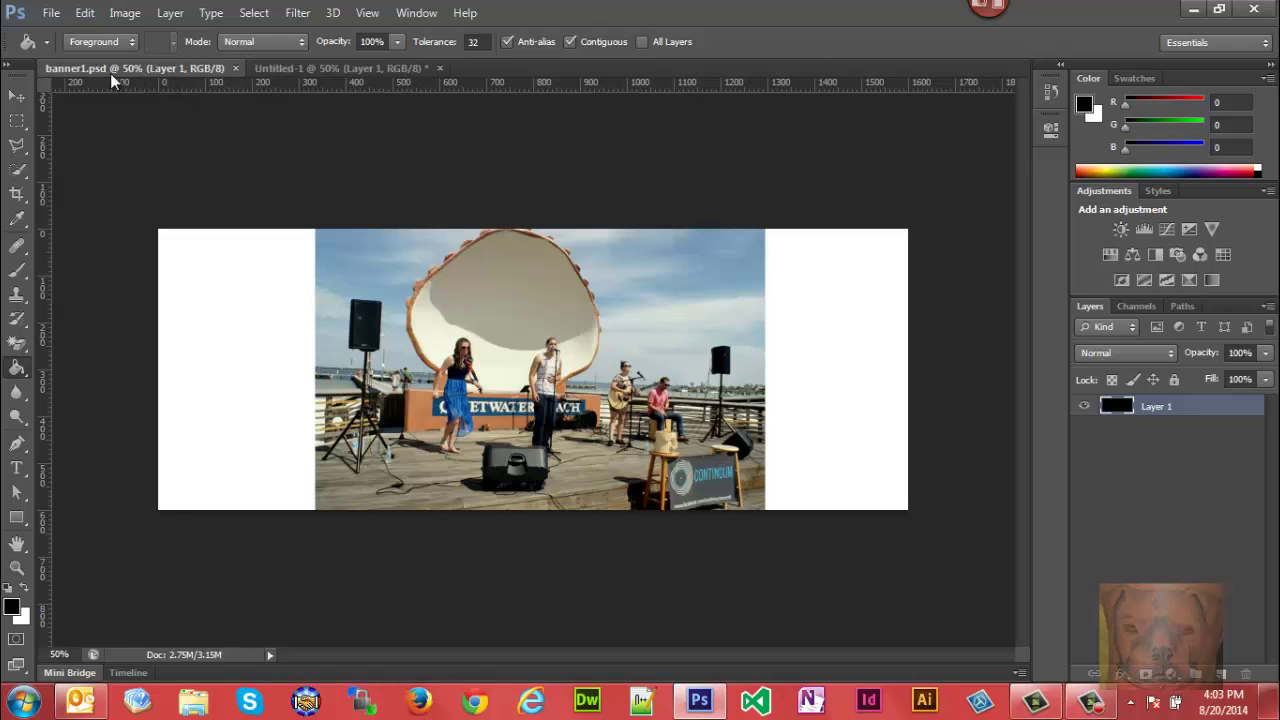
pyautogui.click(15, 97)
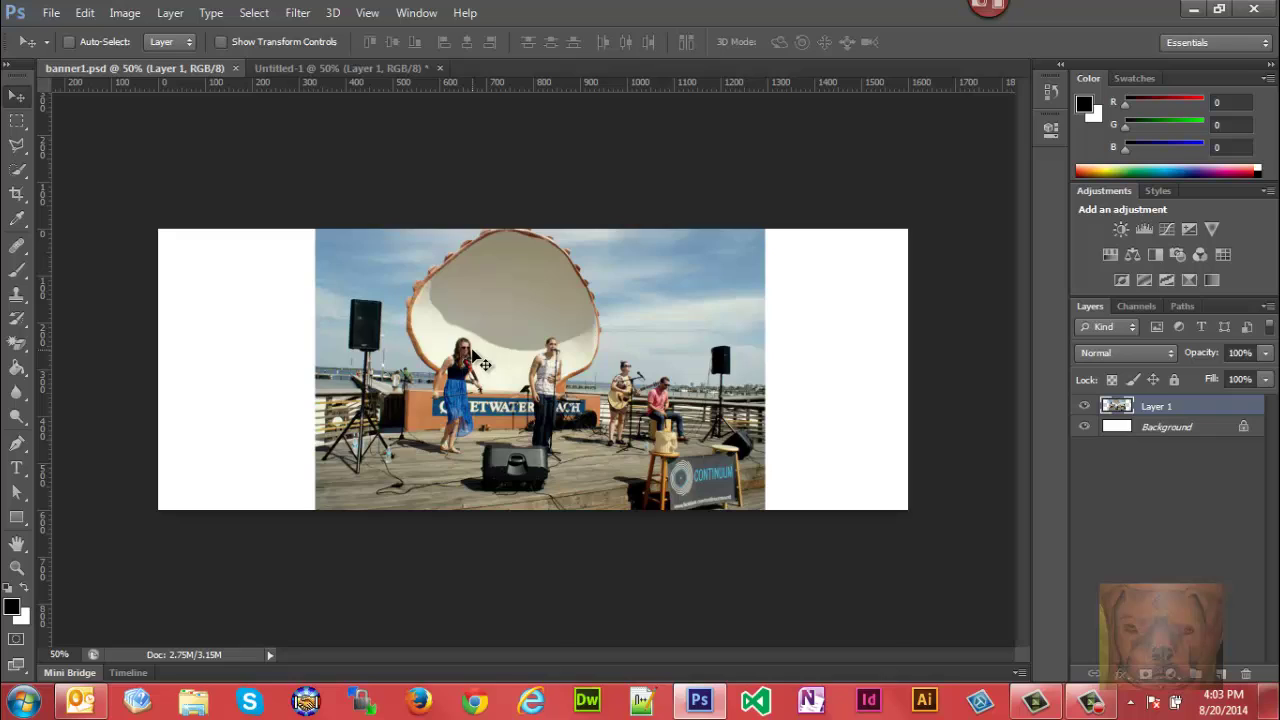
pyautogui.moveTo(484, 364); pyautogui.dragTo(472, 278)
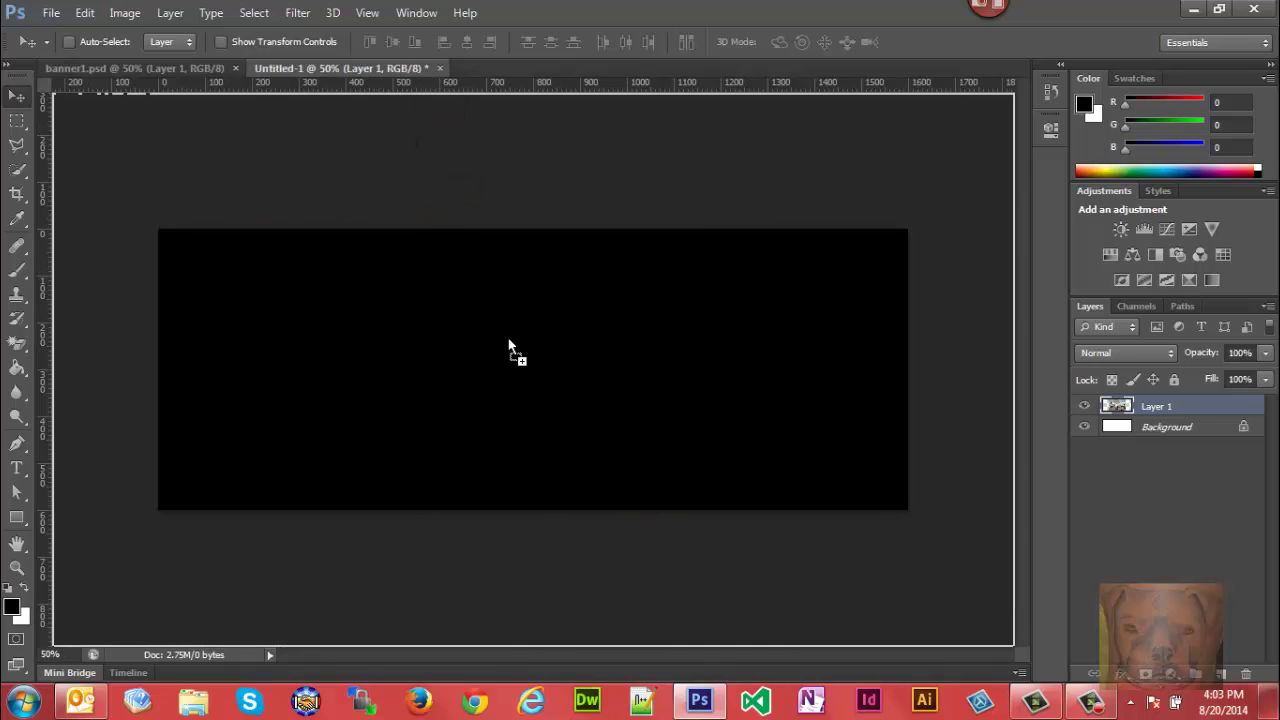
pyautogui.moveTo(522, 370); pyautogui.dragTo(524, 372)
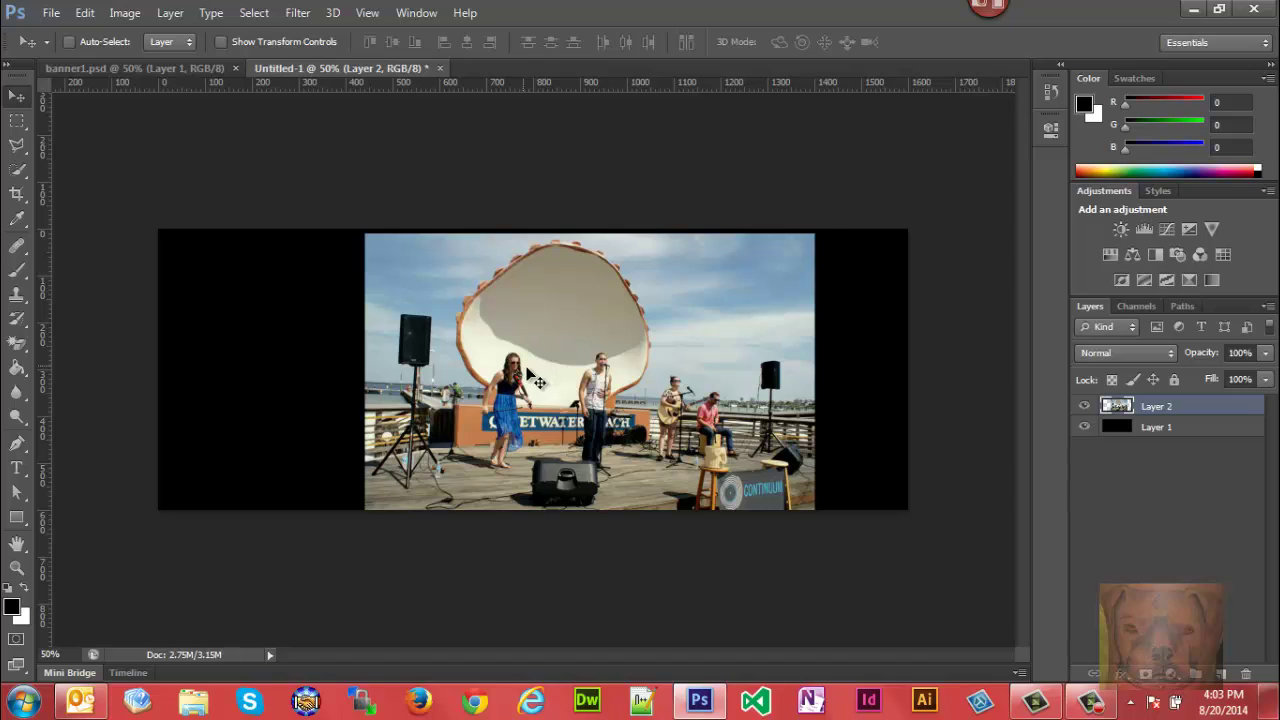
# Select the photo and black layers and align their horizontal and vertical centers
pyautogui.keyDown('shift'); pyautogui.click(1148, 440); pyautogui.keyUp('shift')
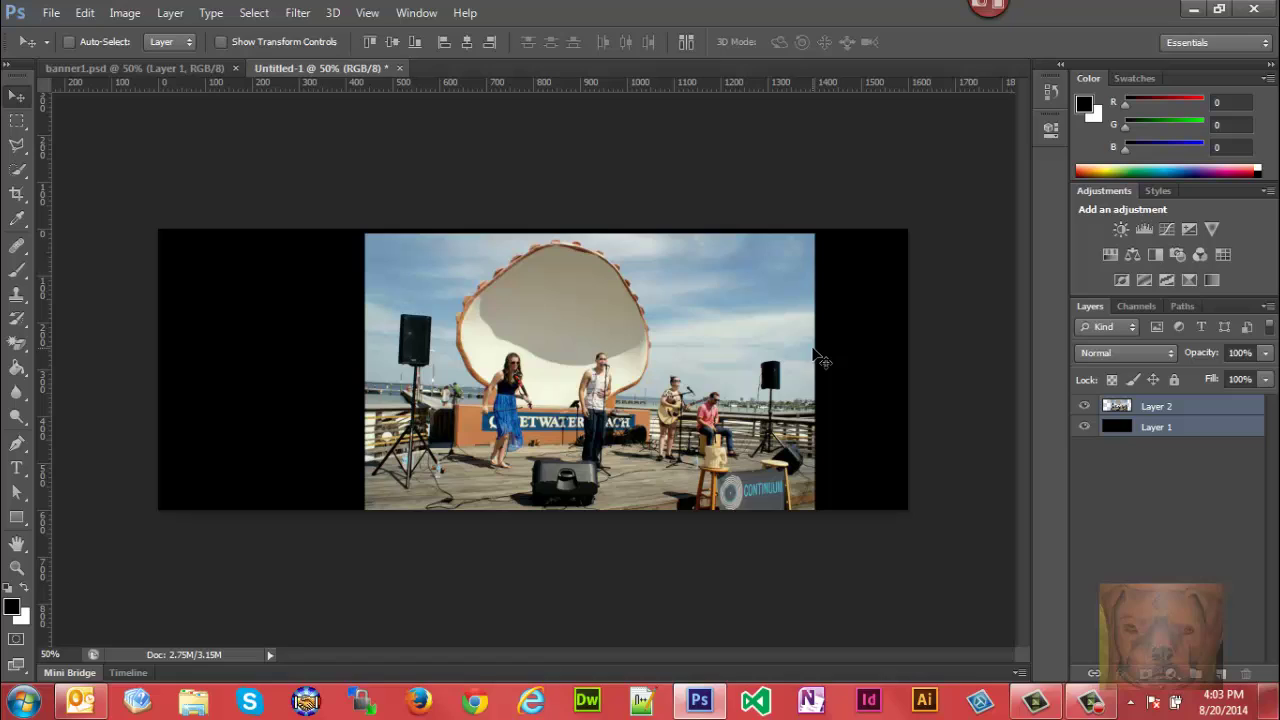
pyautogui.click(467, 42)
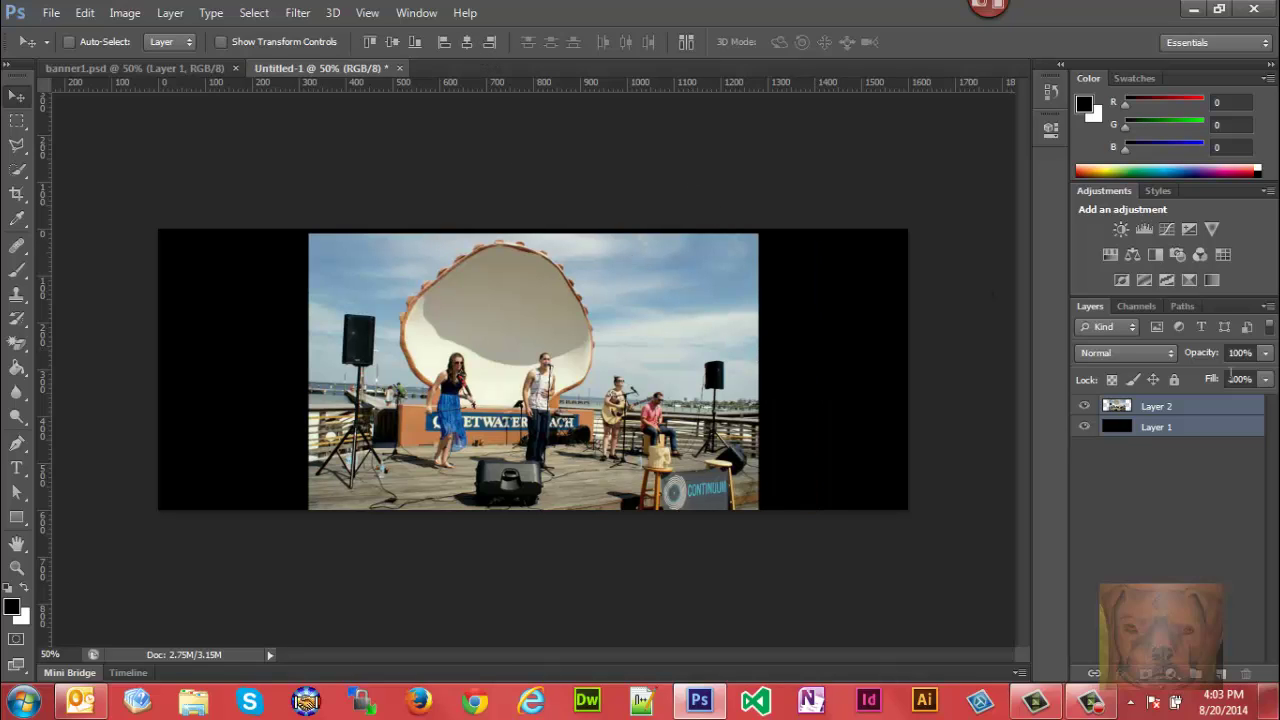
pyautogui.keyDown('ctrl'); pyautogui.click(1178, 431); pyautogui.keyUp('ctrl')
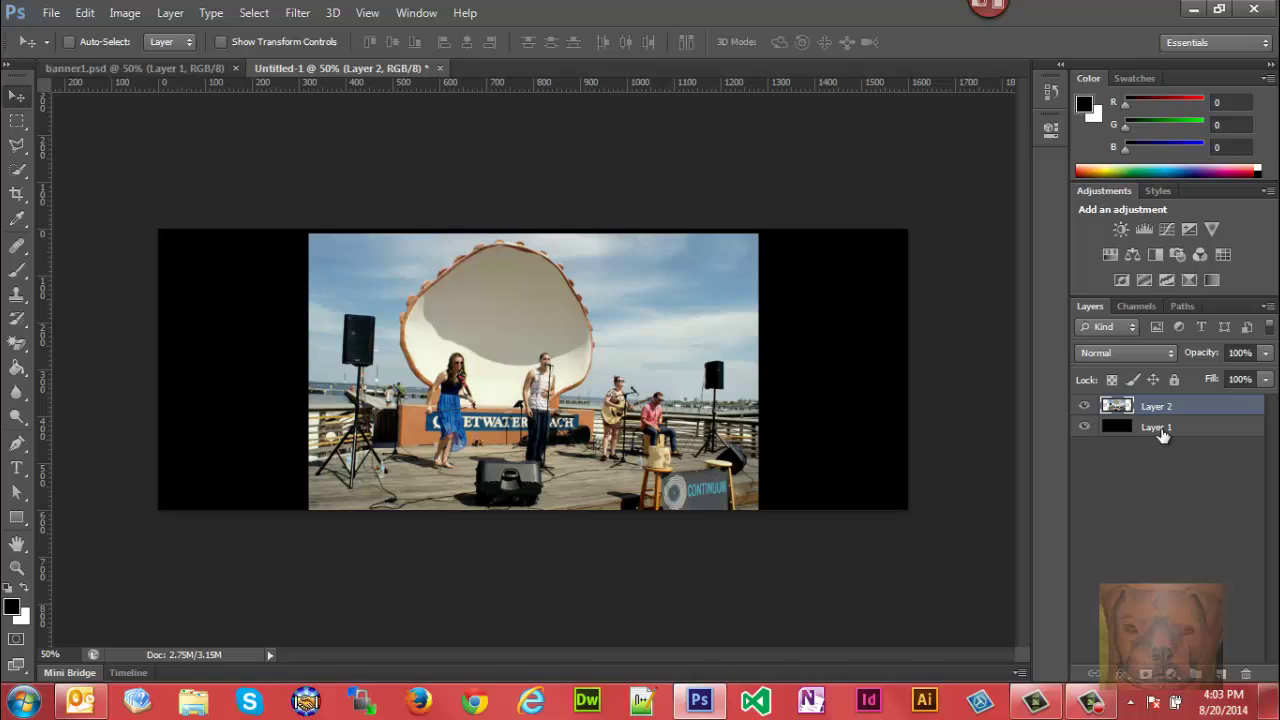
pyautogui.keyDown('ctrl'); pyautogui.click(1160, 432); pyautogui.keyUp('ctrl')
pyautogui.keyDown('ctrl'); pyautogui.click(1118, 431); pyautogui.keyUp('ctrl')
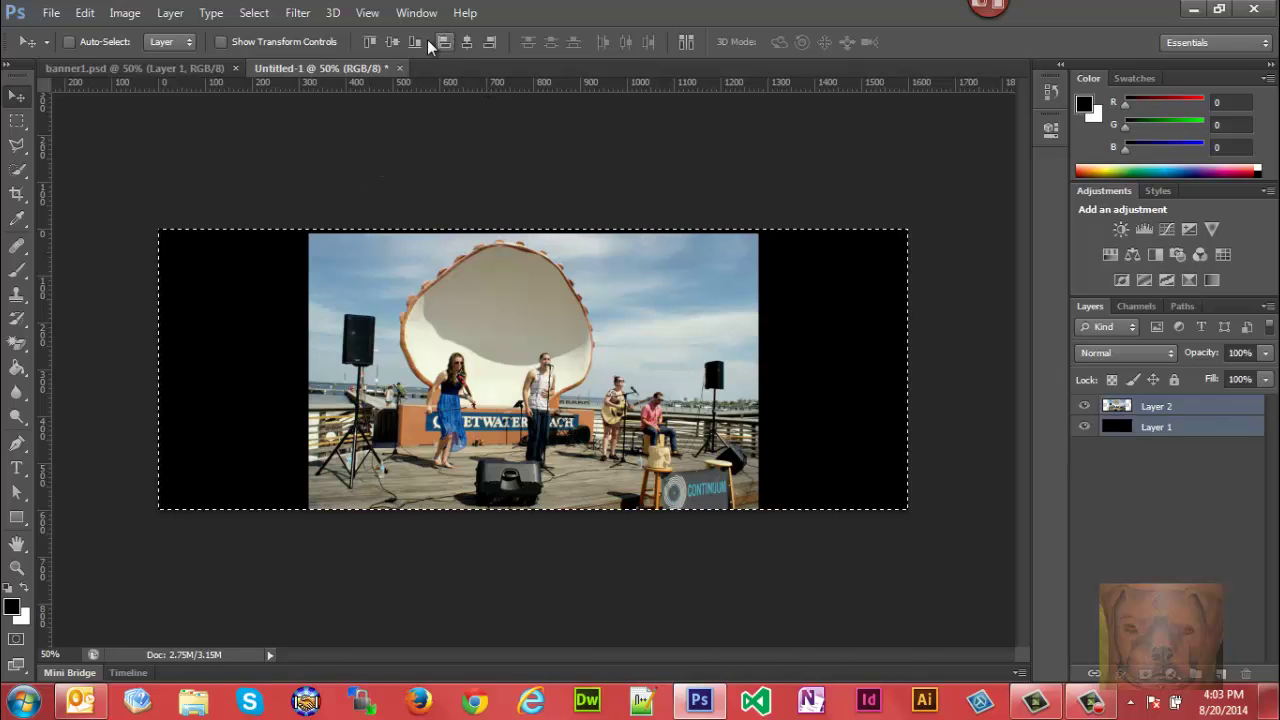
pyautogui.click(465, 43)
pyautogui.click(394, 42)
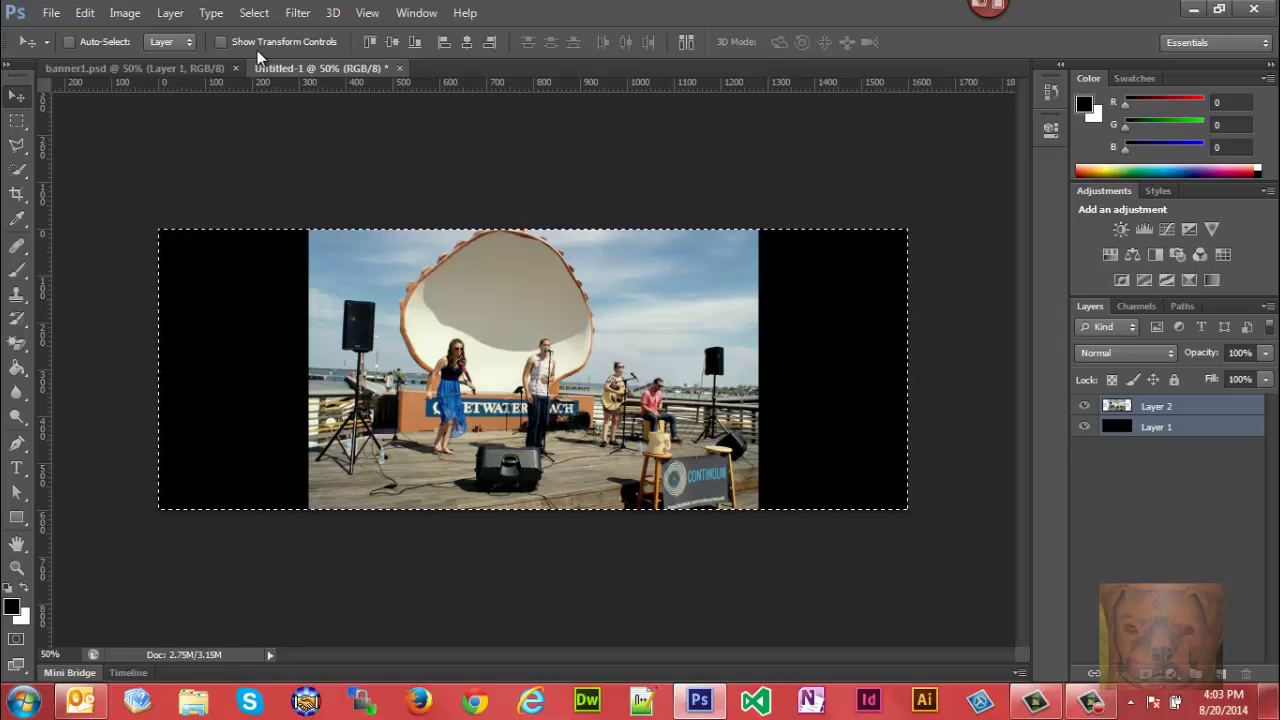
# Deselect, keep only Layer 2 selected, and add a white layer mask to it
pyautogui.click(255, 13)
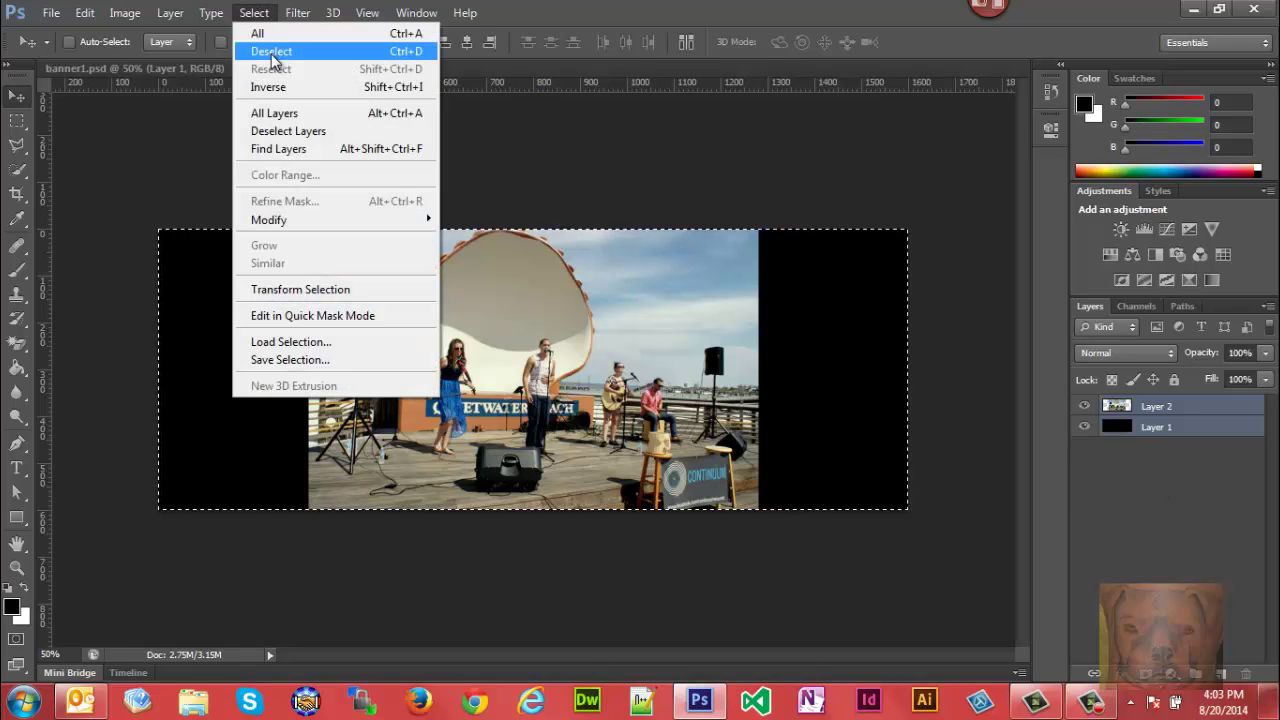
pyautogui.click(278, 47)
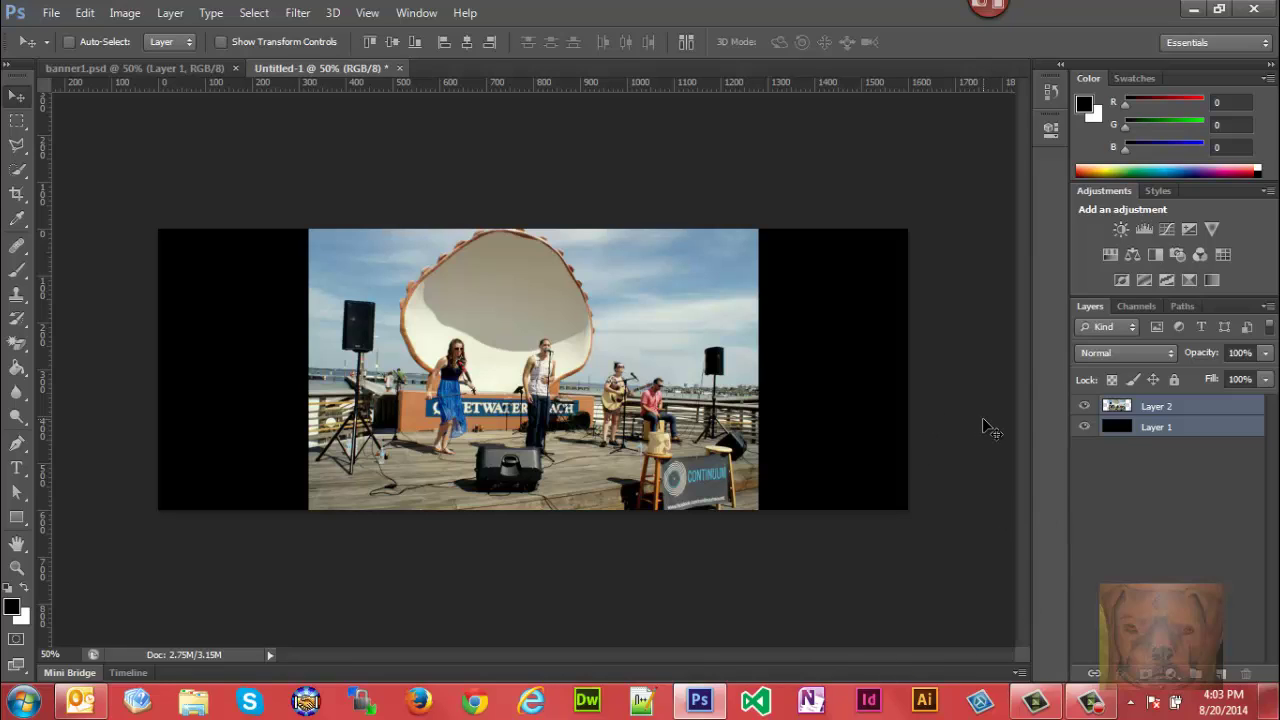
pyautogui.click(1150, 410)
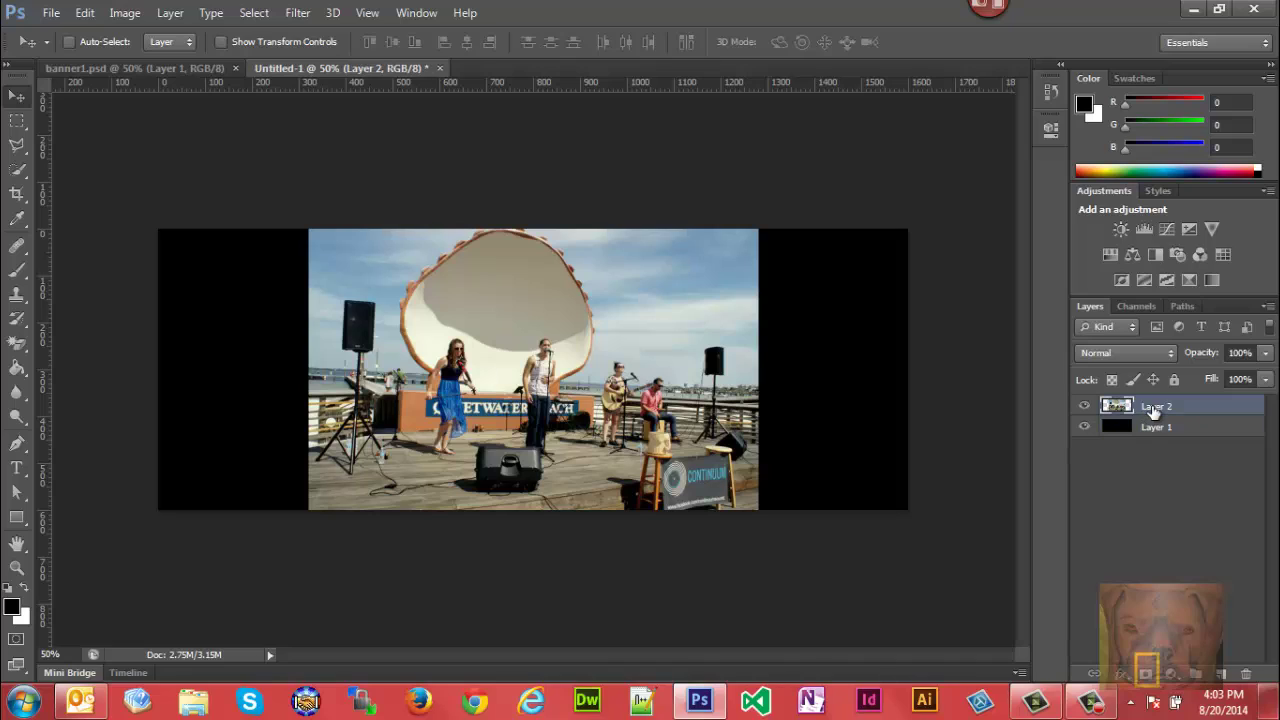
pyautogui.click(1146, 674)
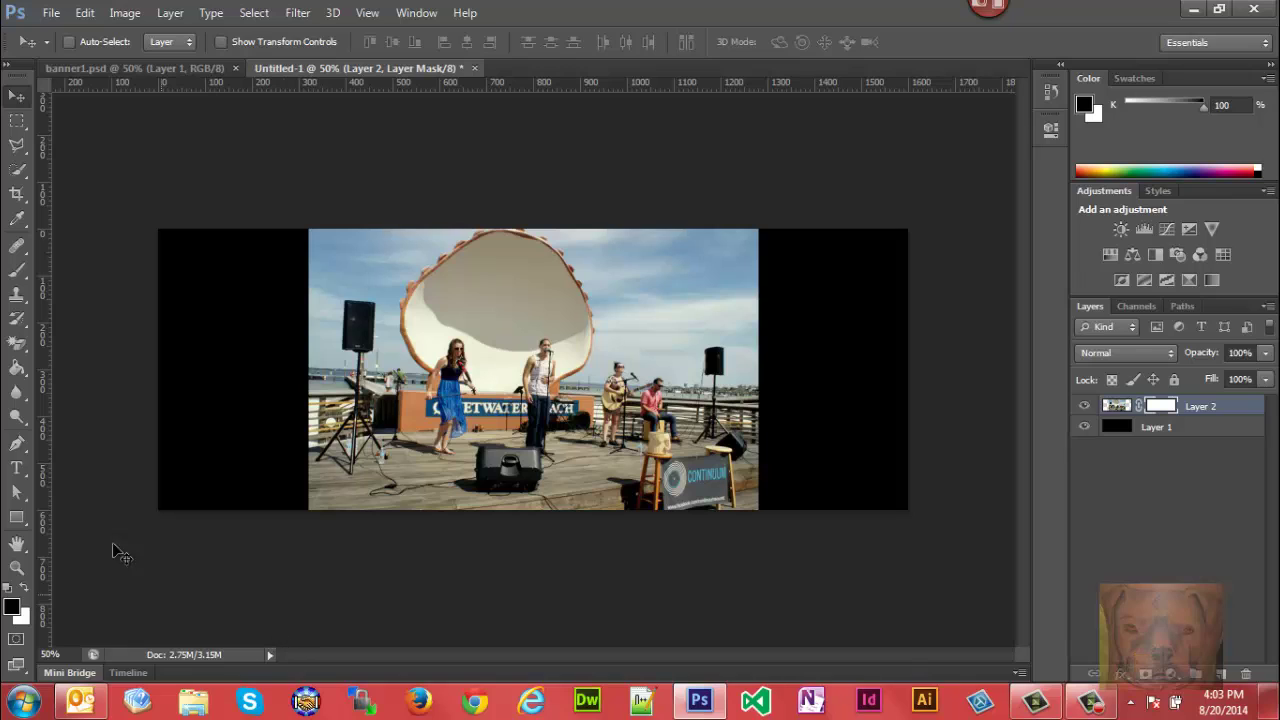
# Switch to the Gradient Tool and choose the Neutral Density gradient preset
pyautogui.click(20, 371)
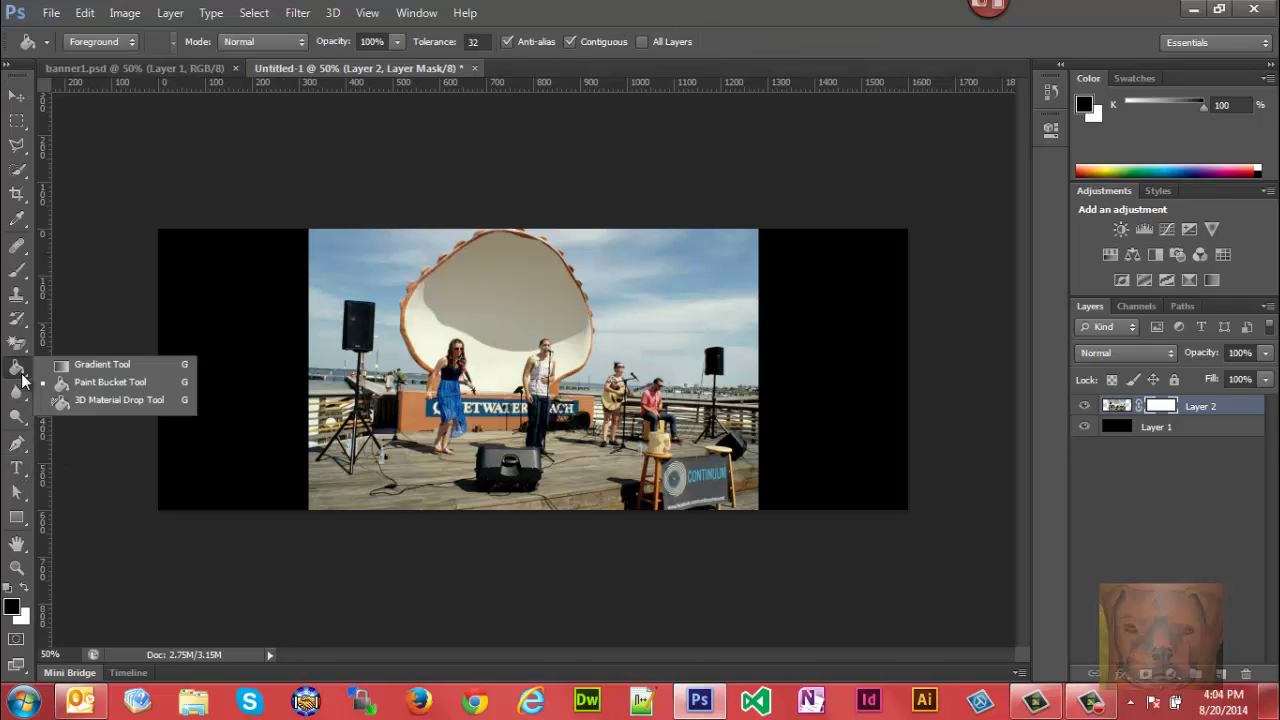
pyautogui.click(80, 364)
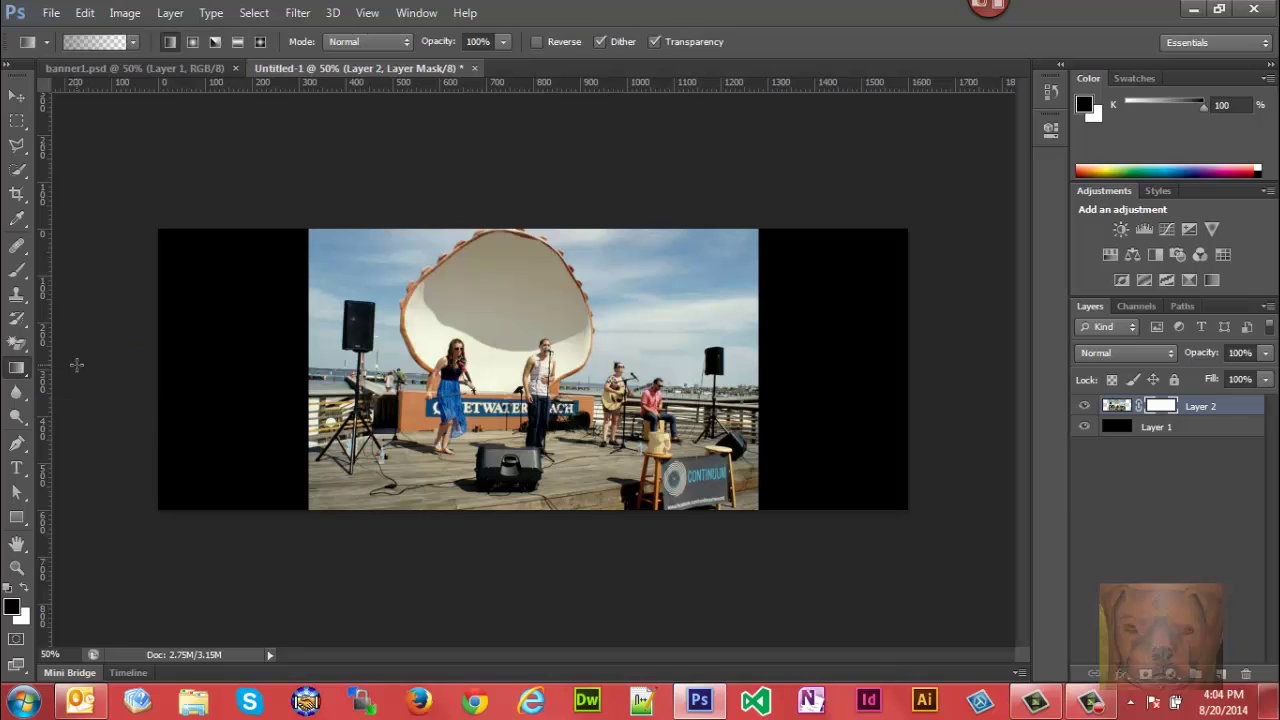
pyautogui.click(118, 43)
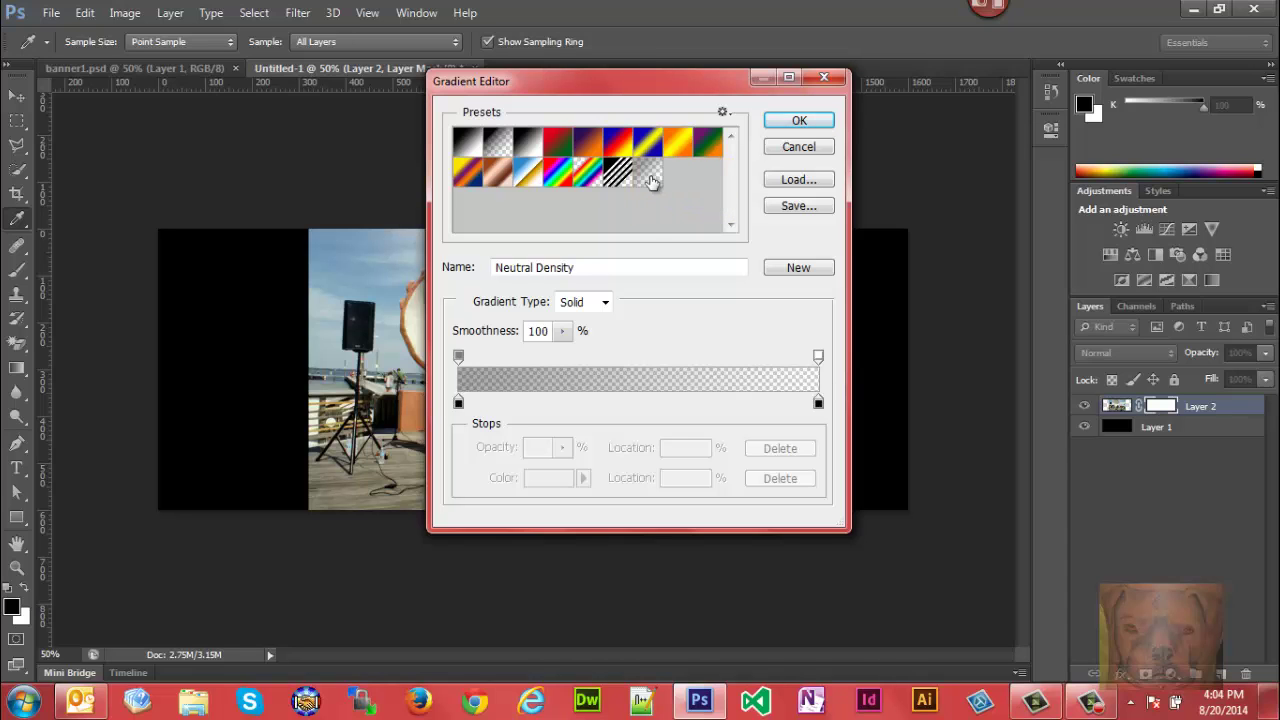
pyautogui.click(790, 120)
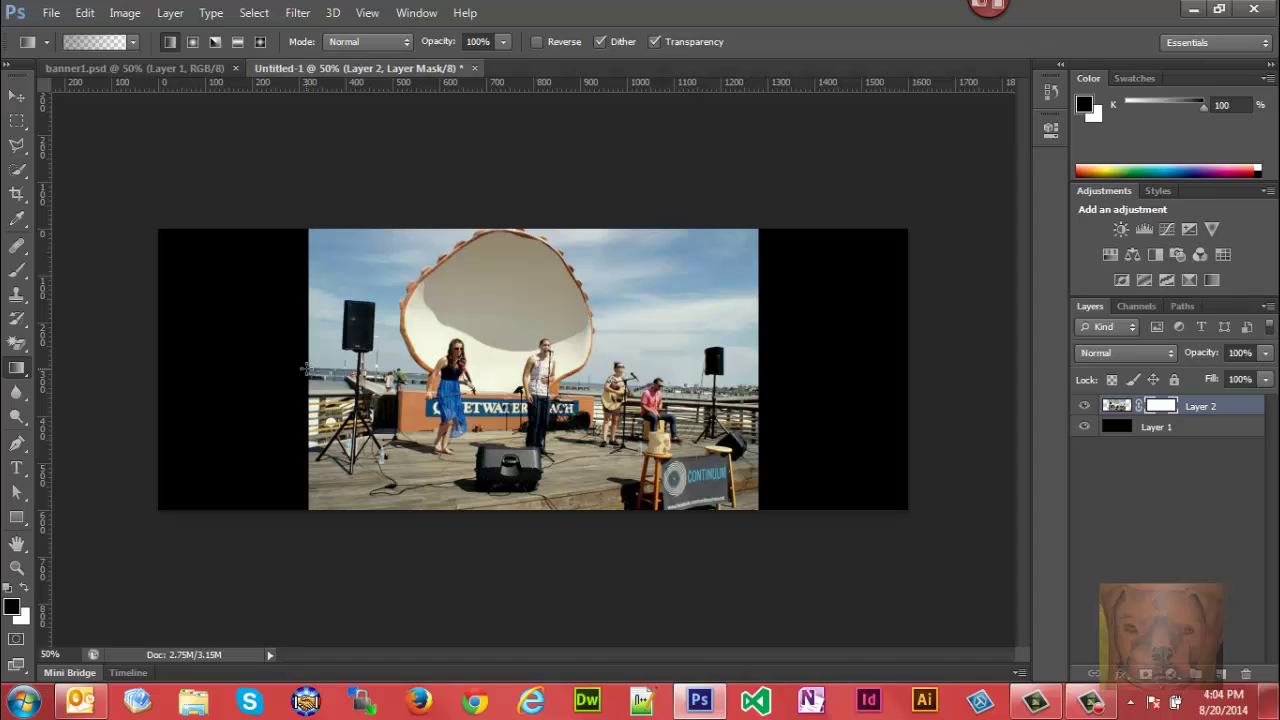
# Paint gradients on Layer 2's mask inward from the photo's left edge, then its right edge
pyautogui.moveTo(305, 369); pyautogui.dragTo(418, 367)
pyautogui.moveTo(418, 367); pyautogui.dragTo(415, 368)
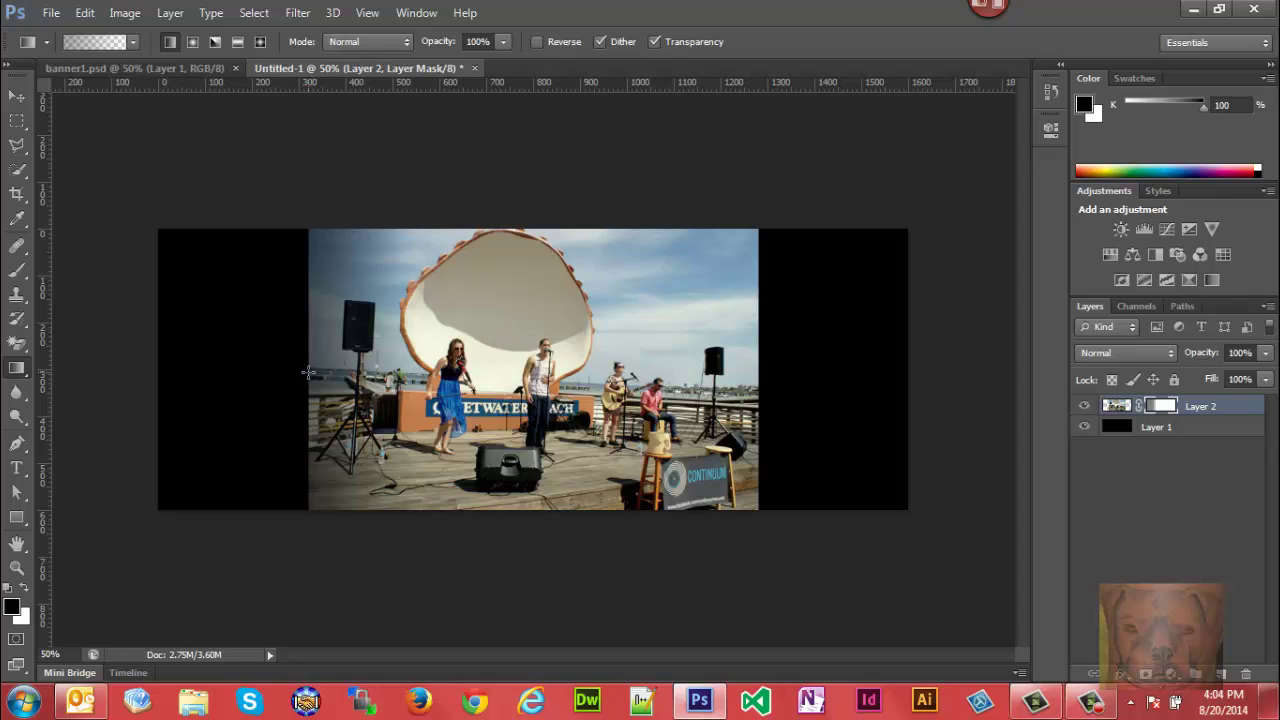
pyautogui.moveTo(307, 371); pyautogui.dragTo(397, 376)
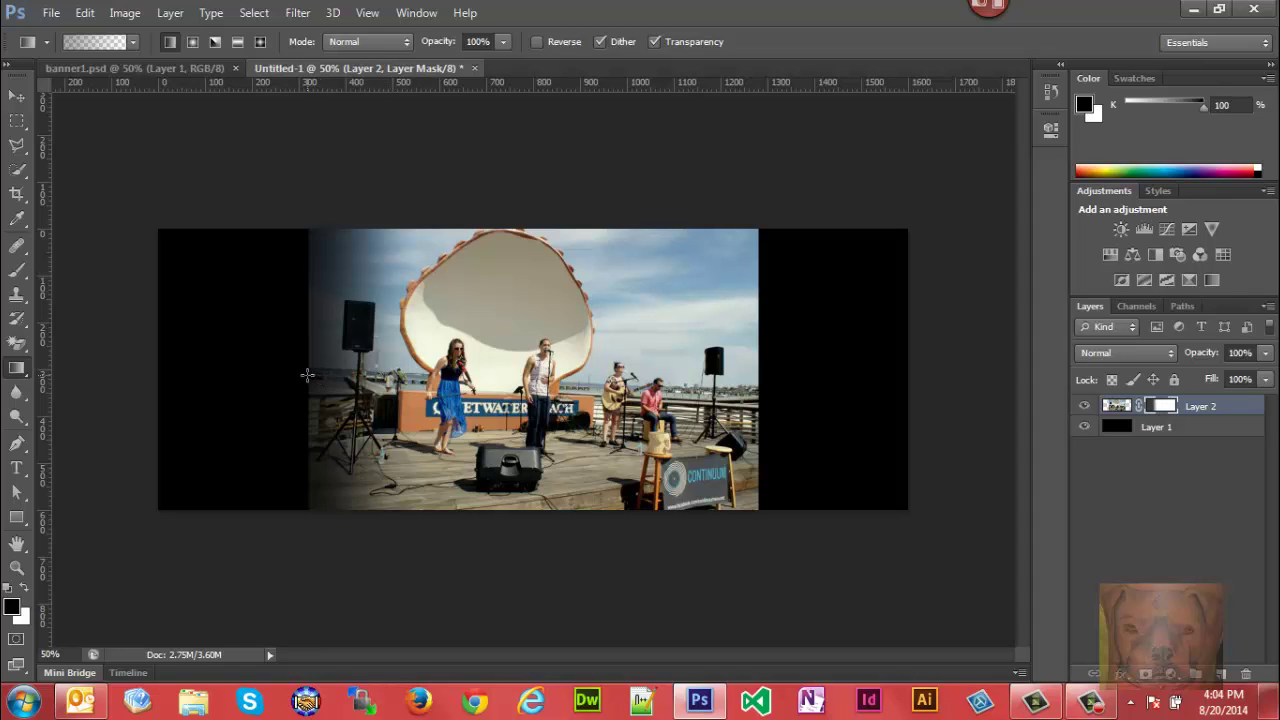
pyautogui.moveTo(307, 375); pyautogui.dragTo(341, 374)
pyautogui.moveTo(341, 375); pyautogui.dragTo(342, 376)
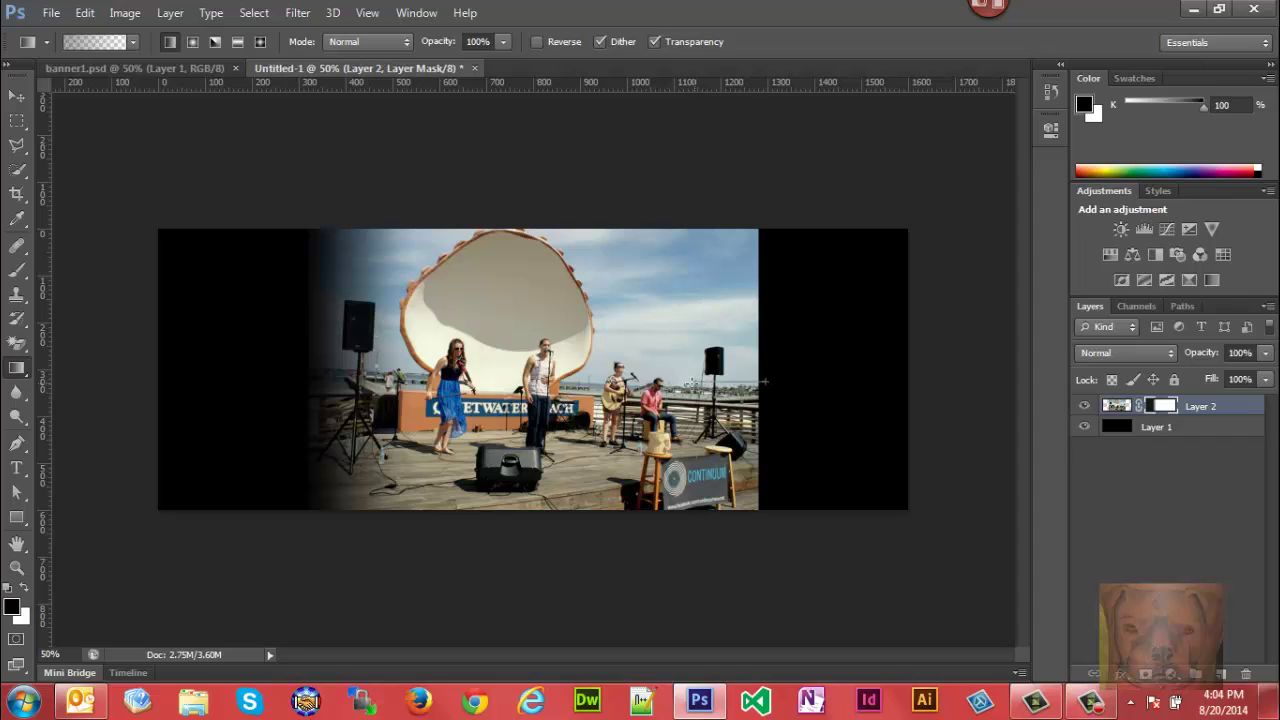
pyautogui.moveTo(765, 381); pyautogui.dragTo(738, 388)
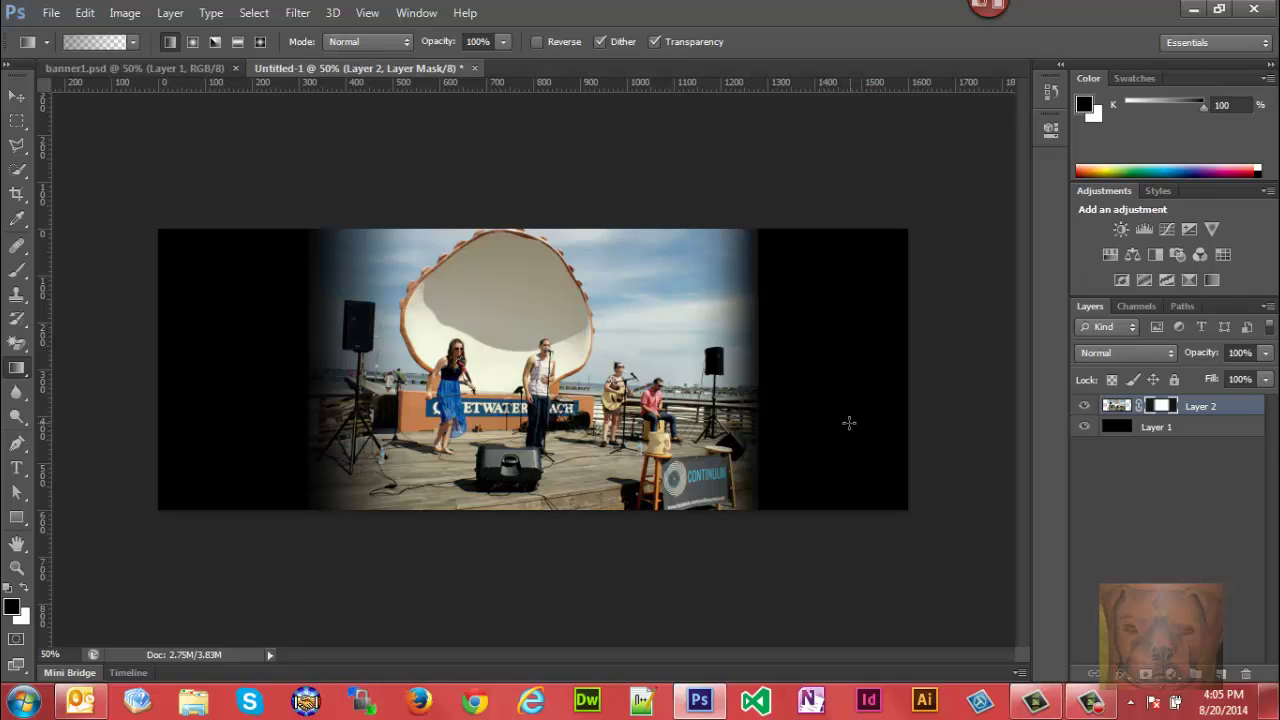
# Load prolinkdevelopment.com in Internet Explorer
pyautogui.click(531, 701)
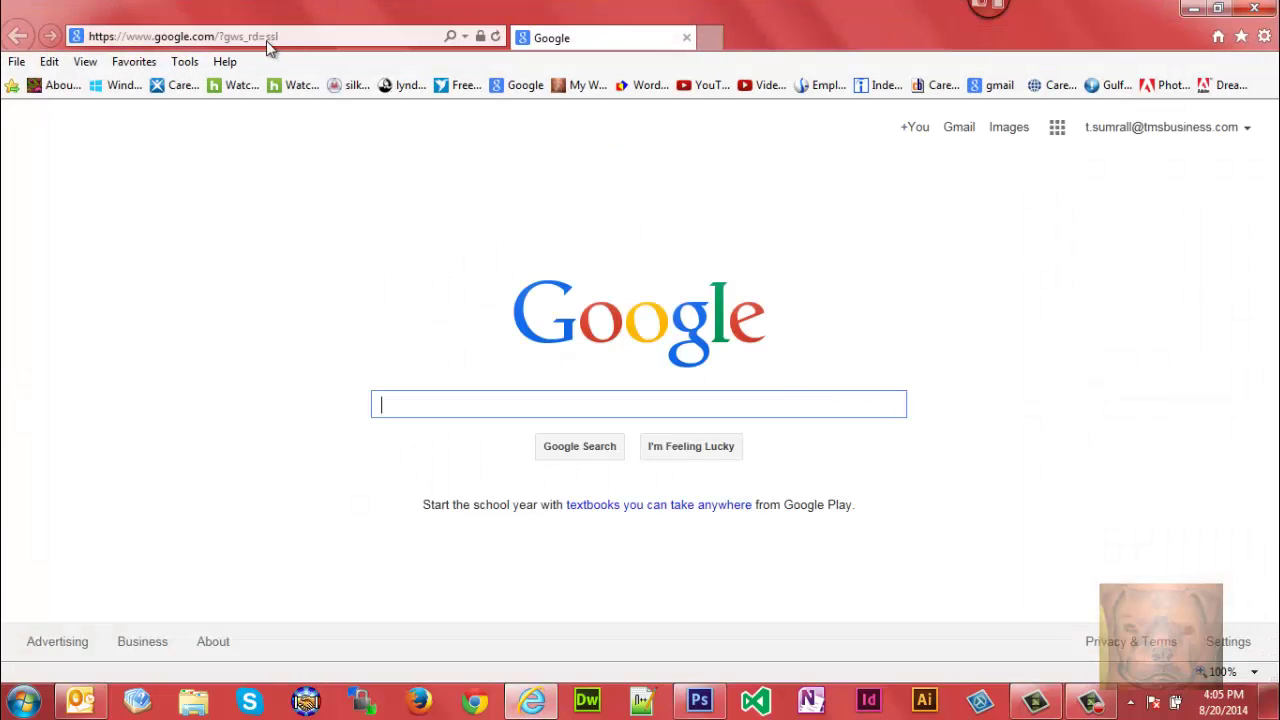
pyautogui.click(268, 37)
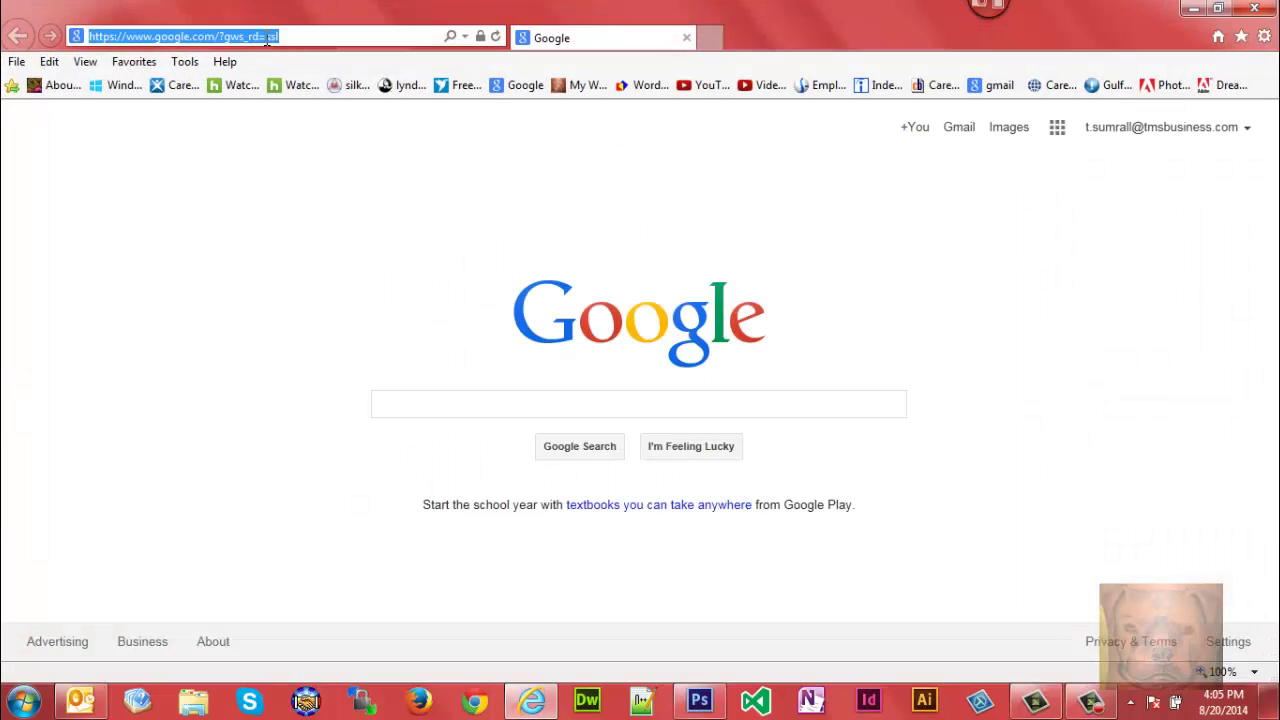
pyautogui.write('prolinkdevelopment.com/')
pyautogui.press('Return')
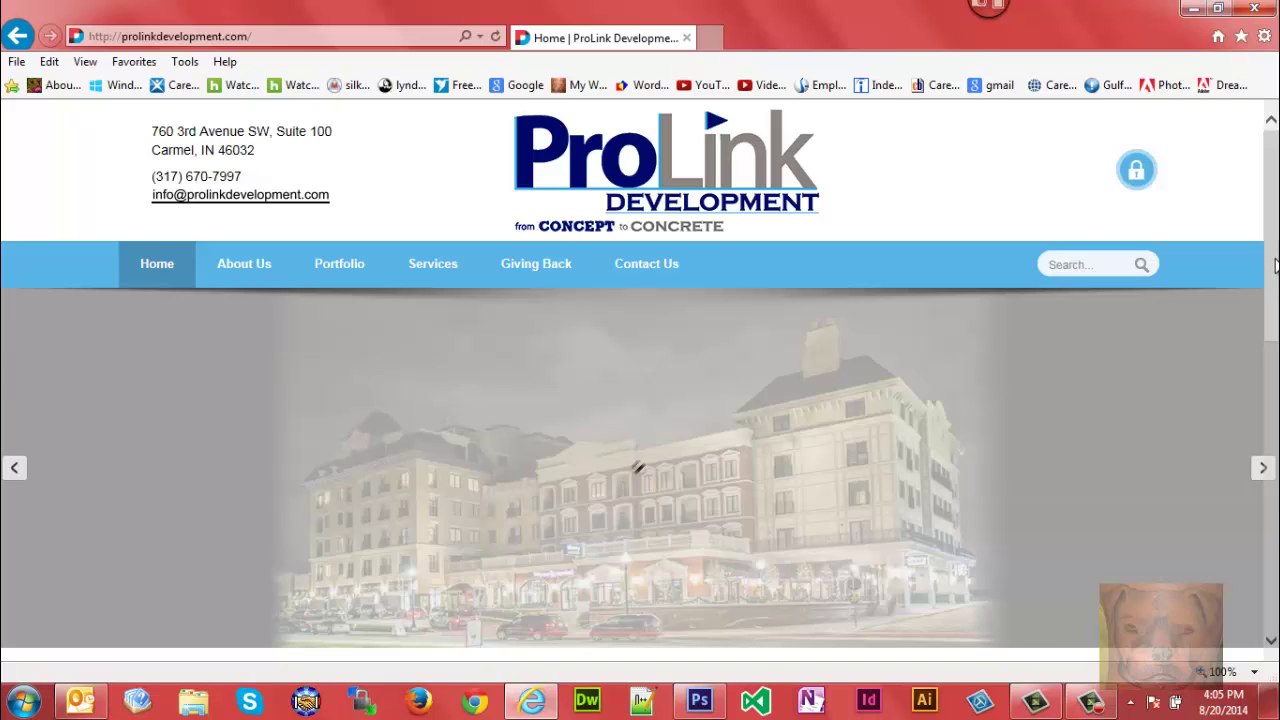
# Advance the homepage slider through three building banners
pyautogui.scroll(-1, 1275, 260)
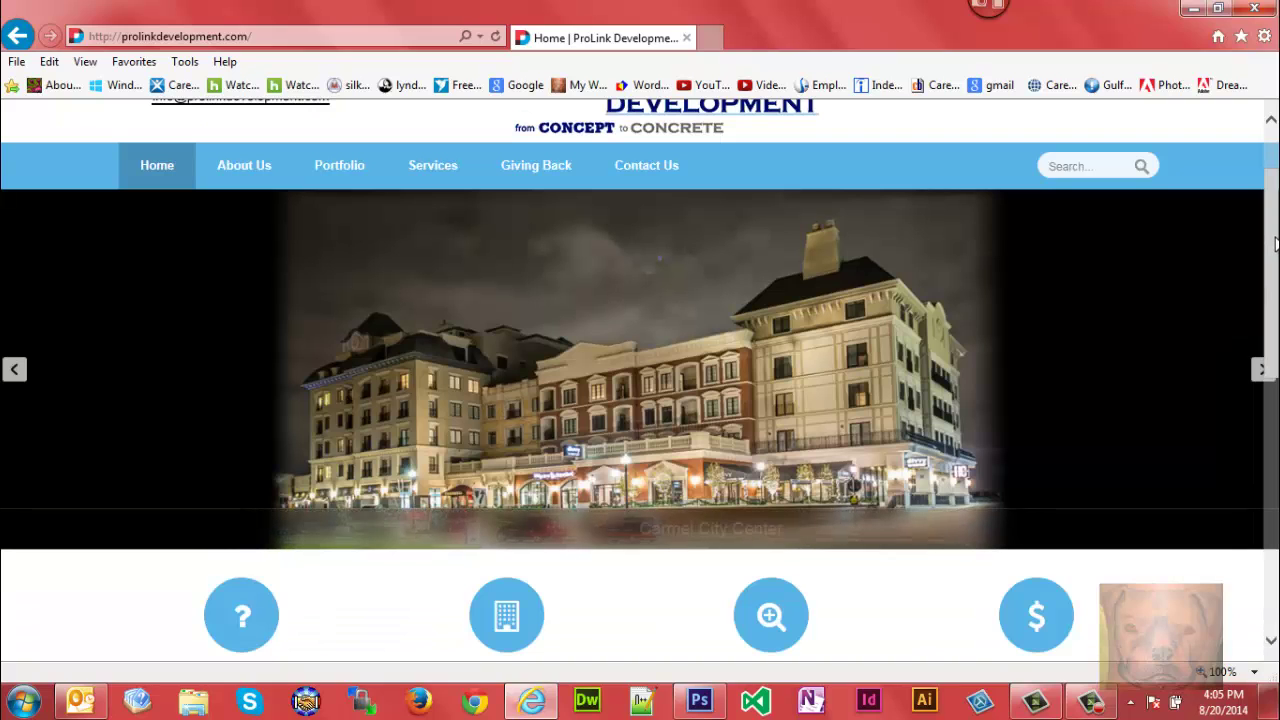
pyautogui.click(1260, 372)
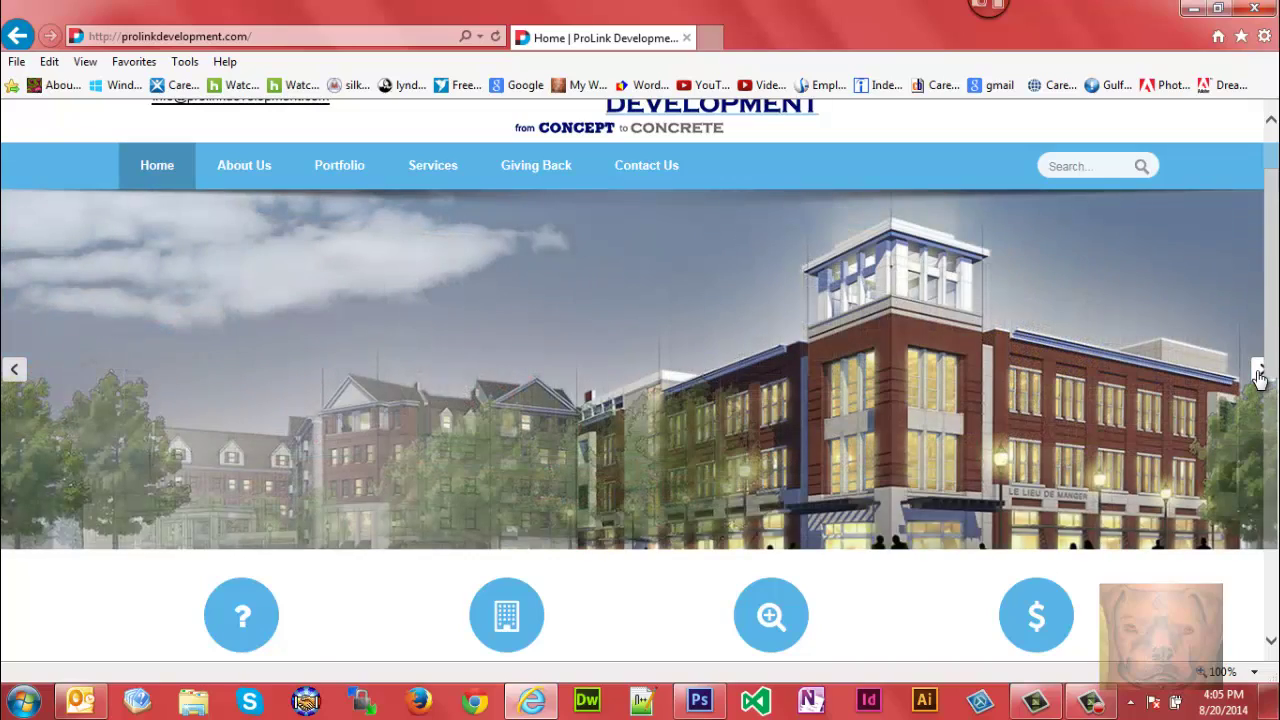
pyautogui.click(1261, 372)
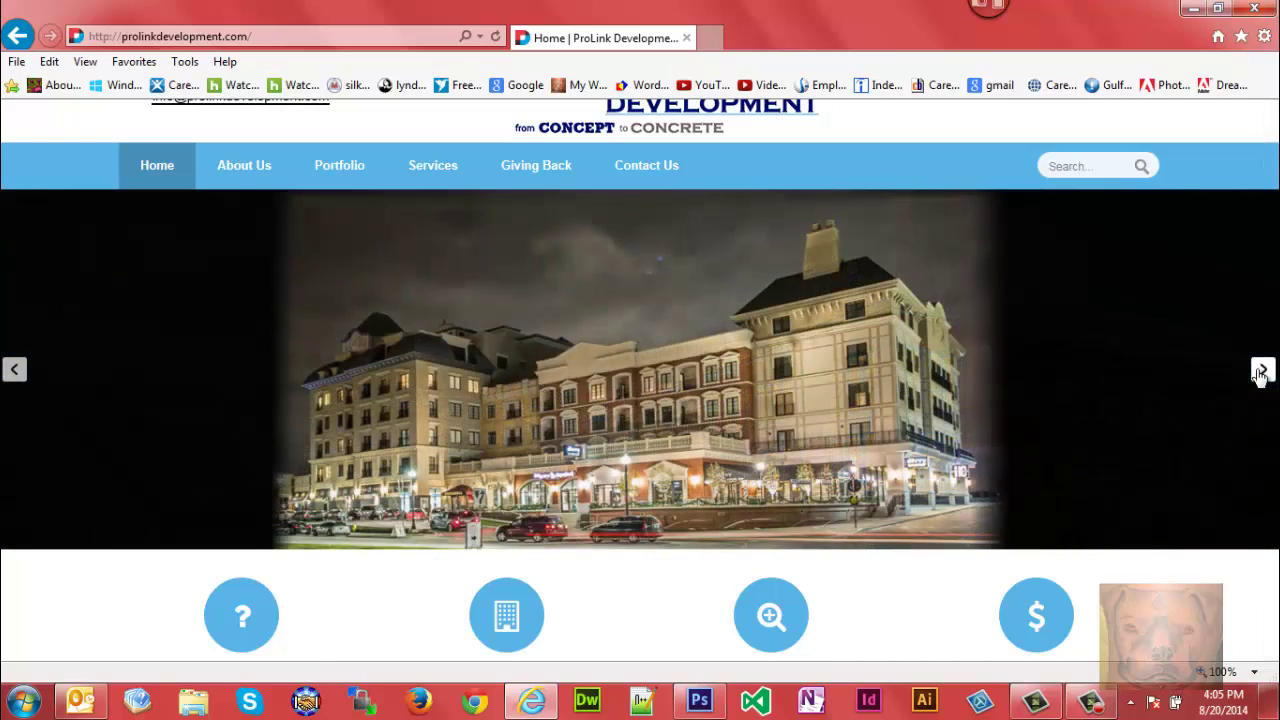
pyautogui.click(1261, 372)
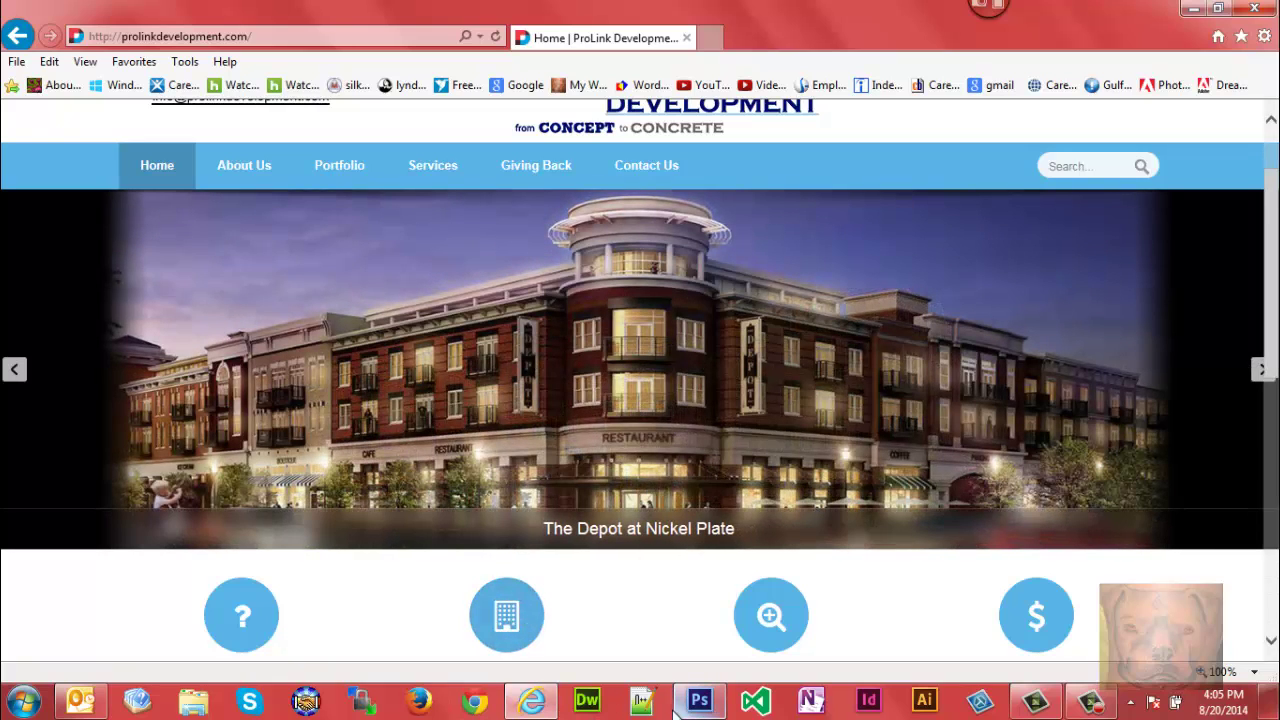
pyautogui.moveTo(687, 708)
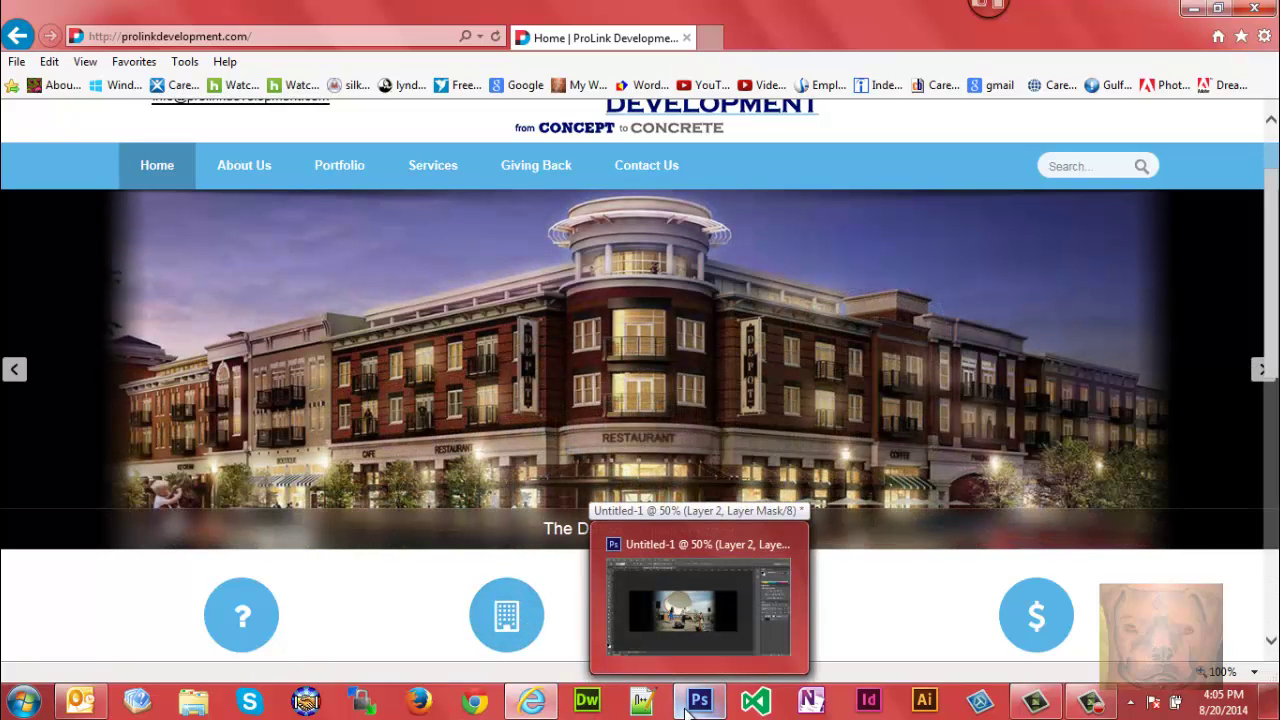